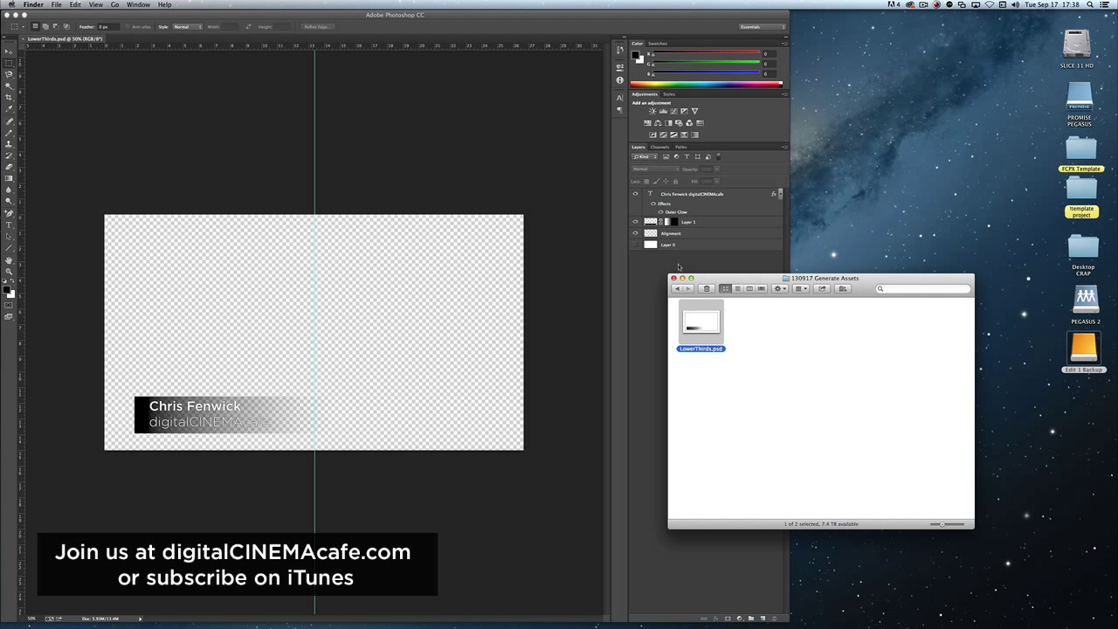
Bring the LowerThirds document in Photoshop forward and reach File > Generate > Image Assets
click(279, 106)
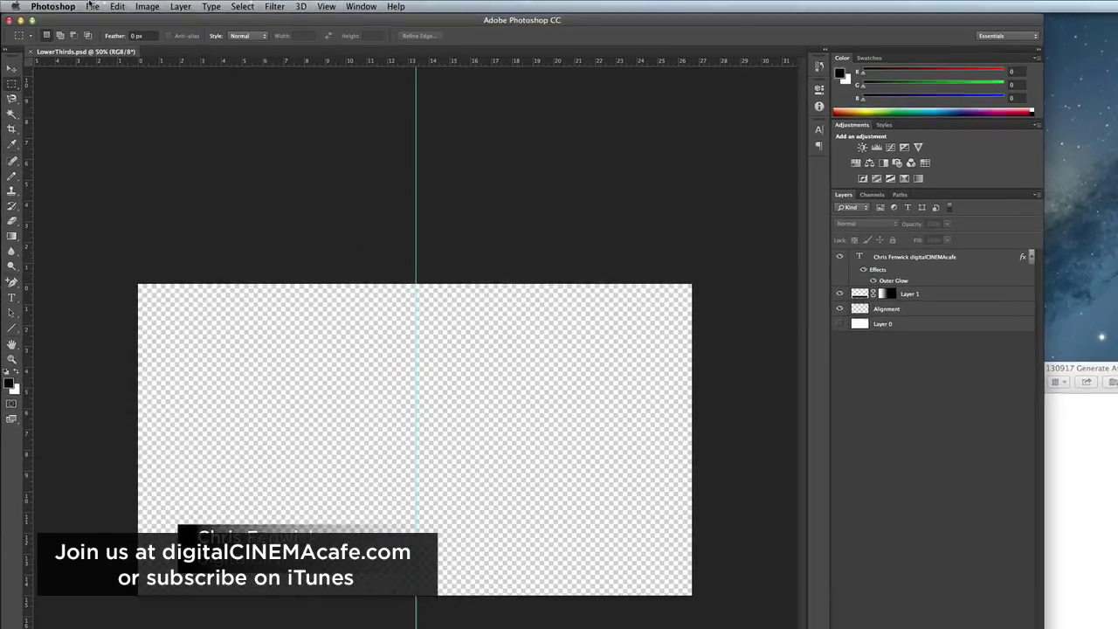
click(40, 4)
mouse_move(69, 4)
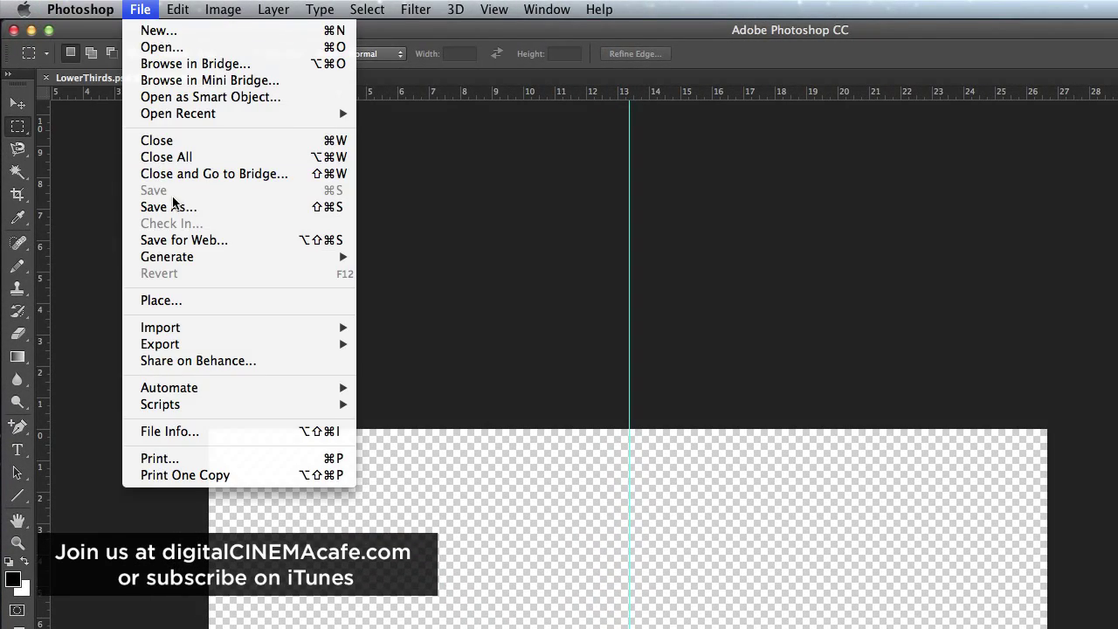
mouse_move(180, 8)
mouse_move(140, 7)
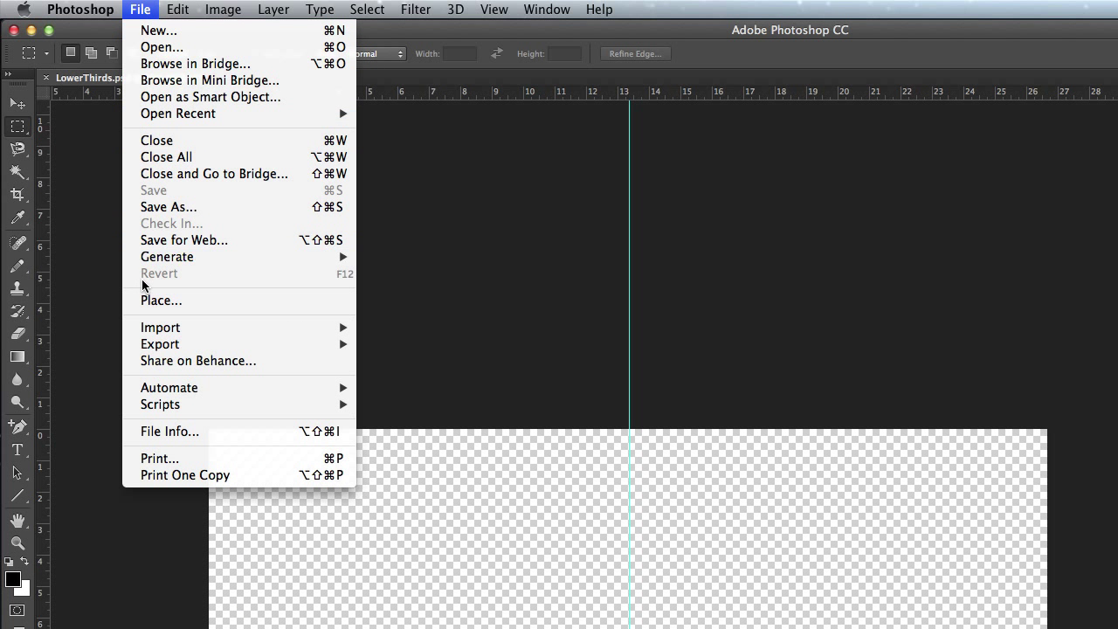
mouse_move(146, 262)
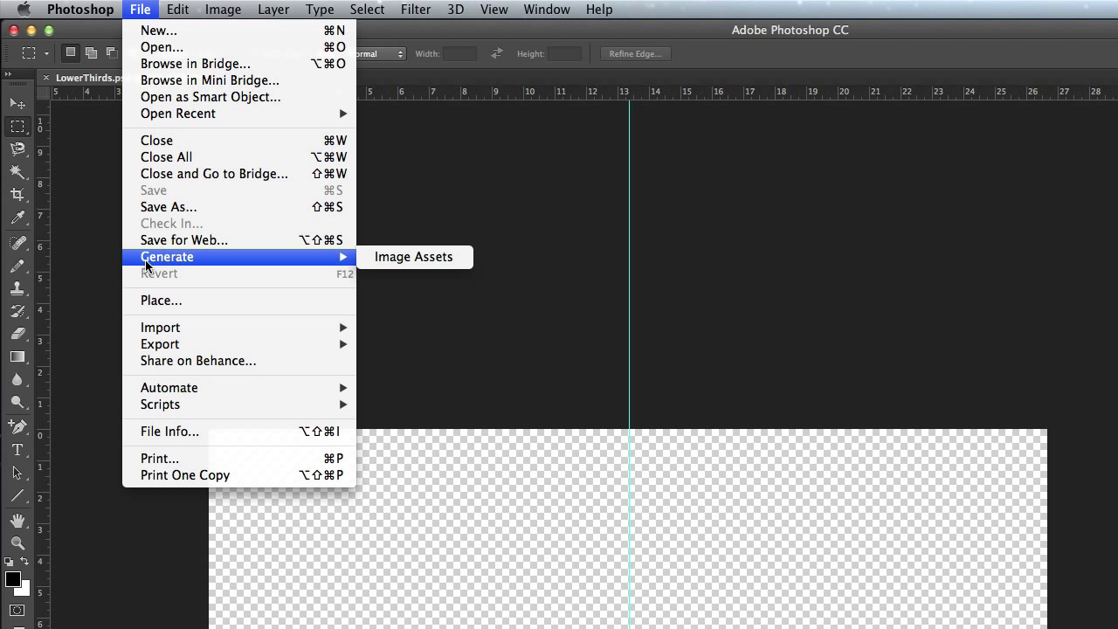
Turn on Image Assets generation and rename the Layer 1 gradient layer to 'Bar'
click(422, 257)
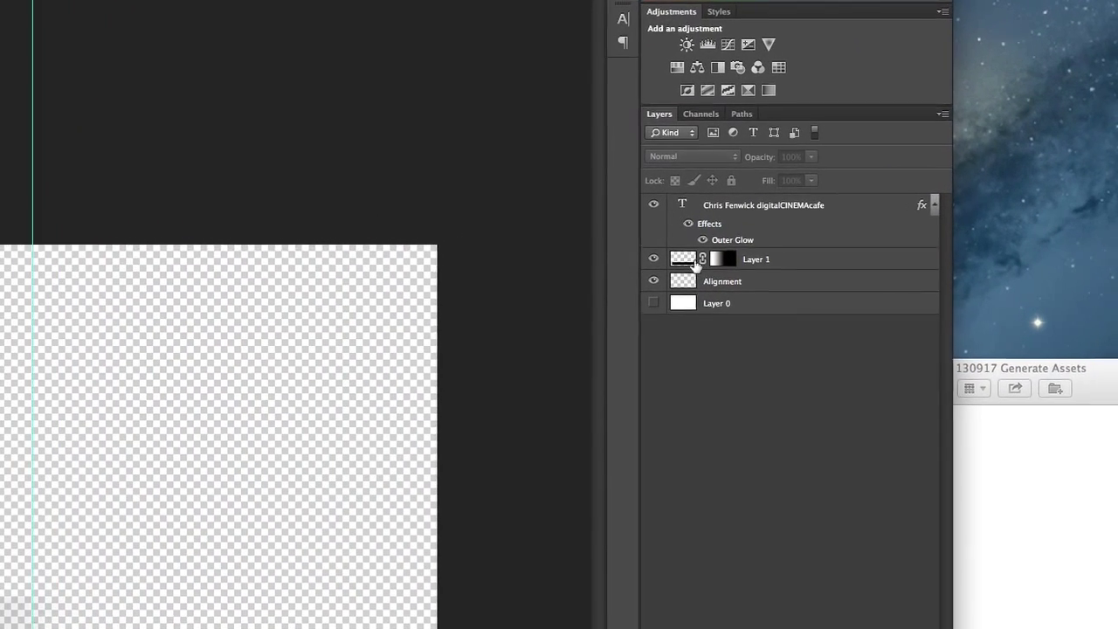
double_click(715, 236)
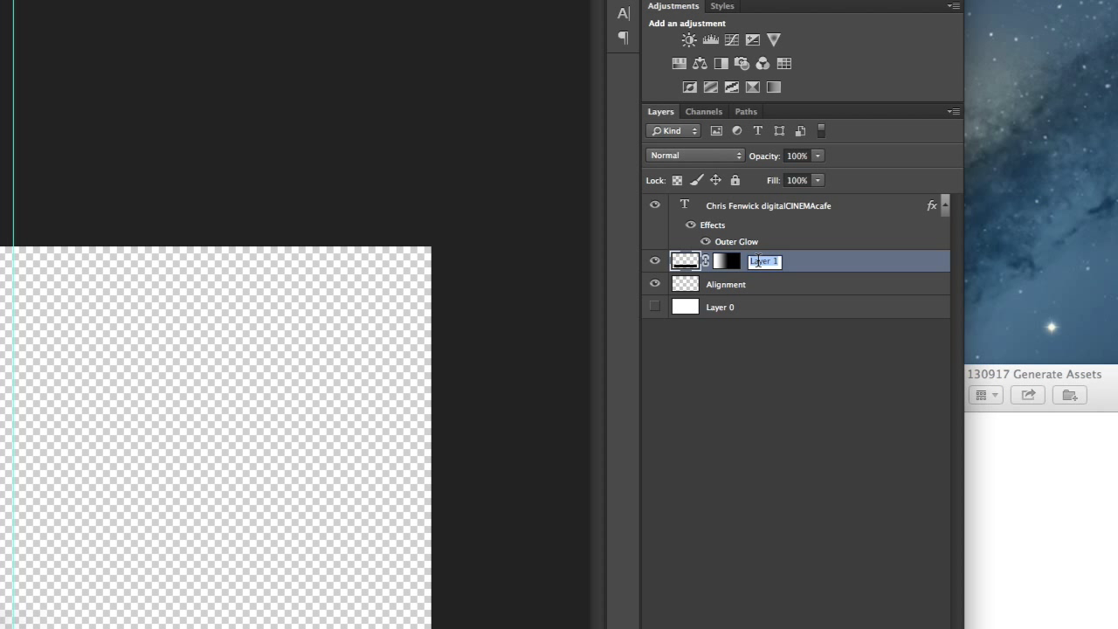
text(Bar)
key(Return)
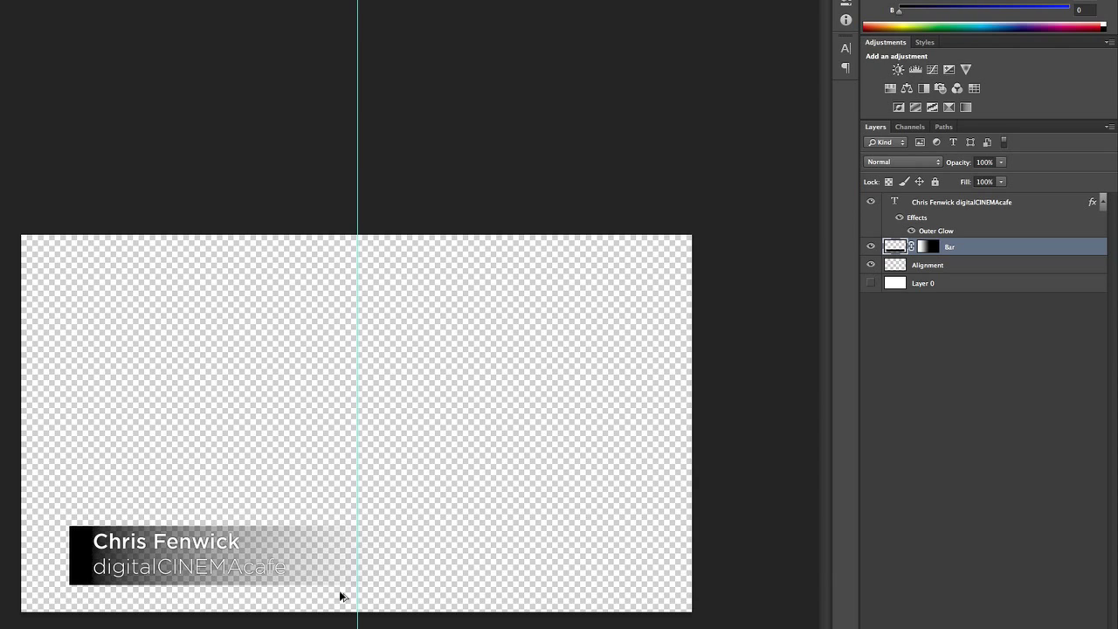
key(super+shift+s)
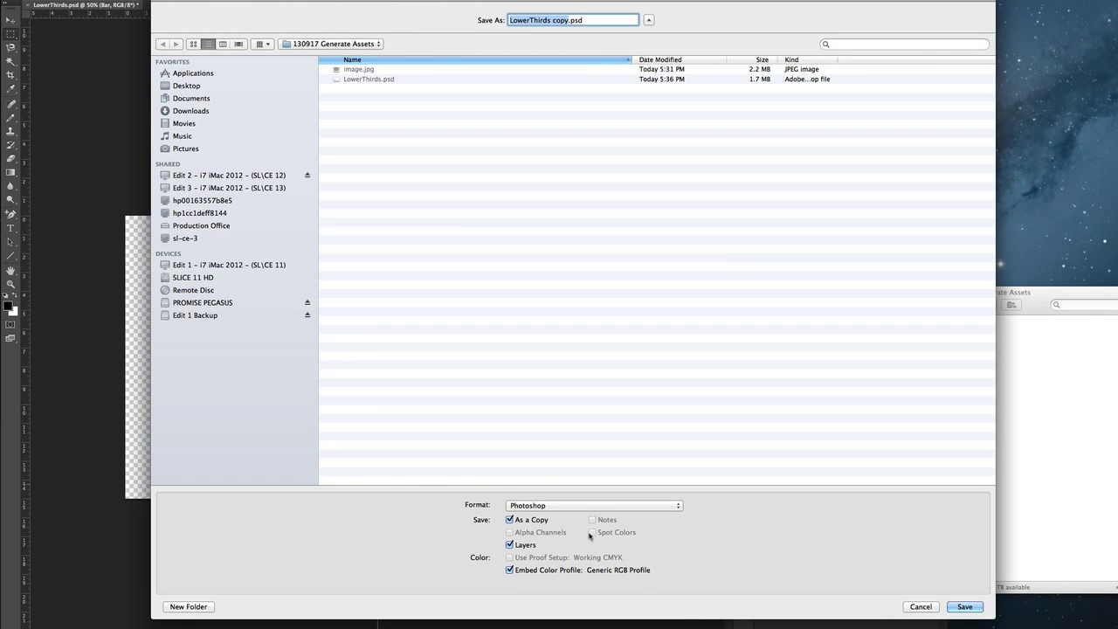
click(594, 505)
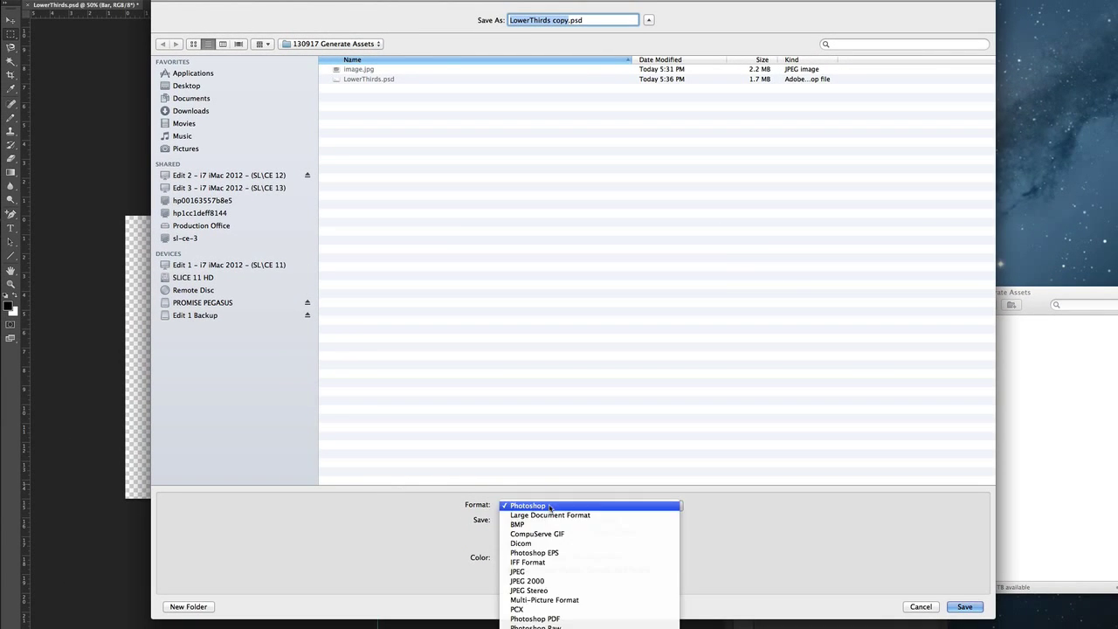
click(544, 628)
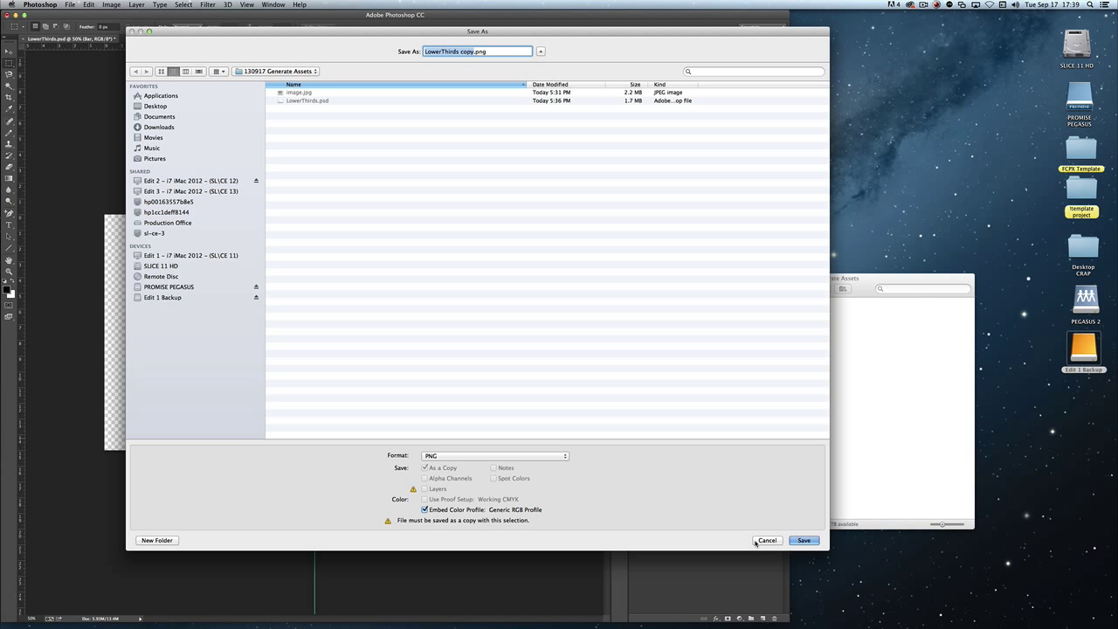
key(Return)
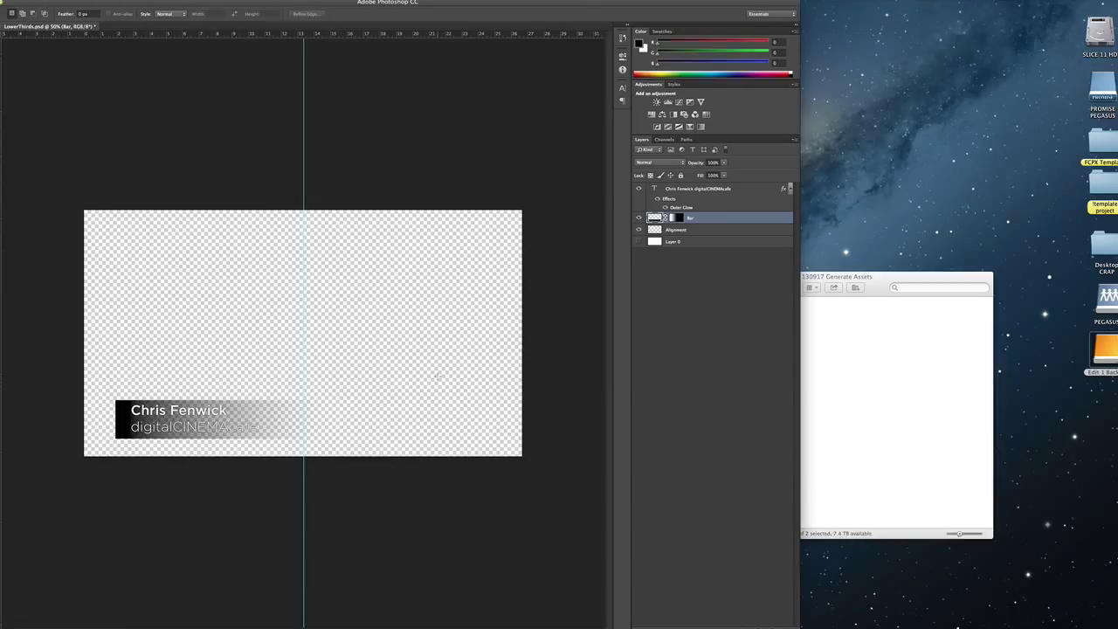
Back in Photoshop, switch Image Assets generation on and confirm it shows ticked
click(882, 376)
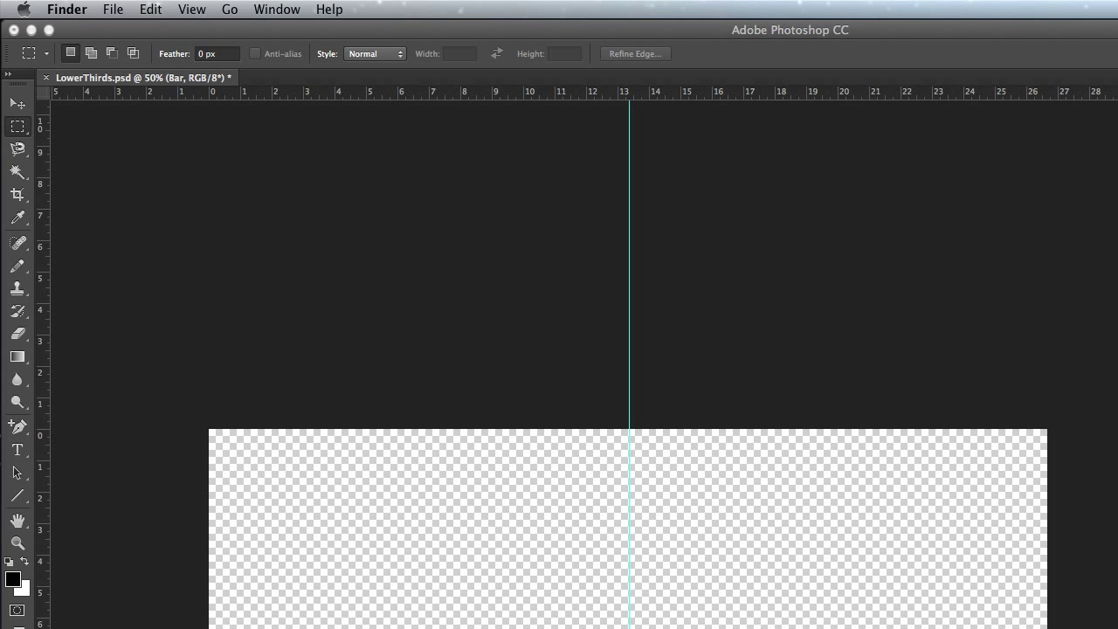
key(super+Tab)
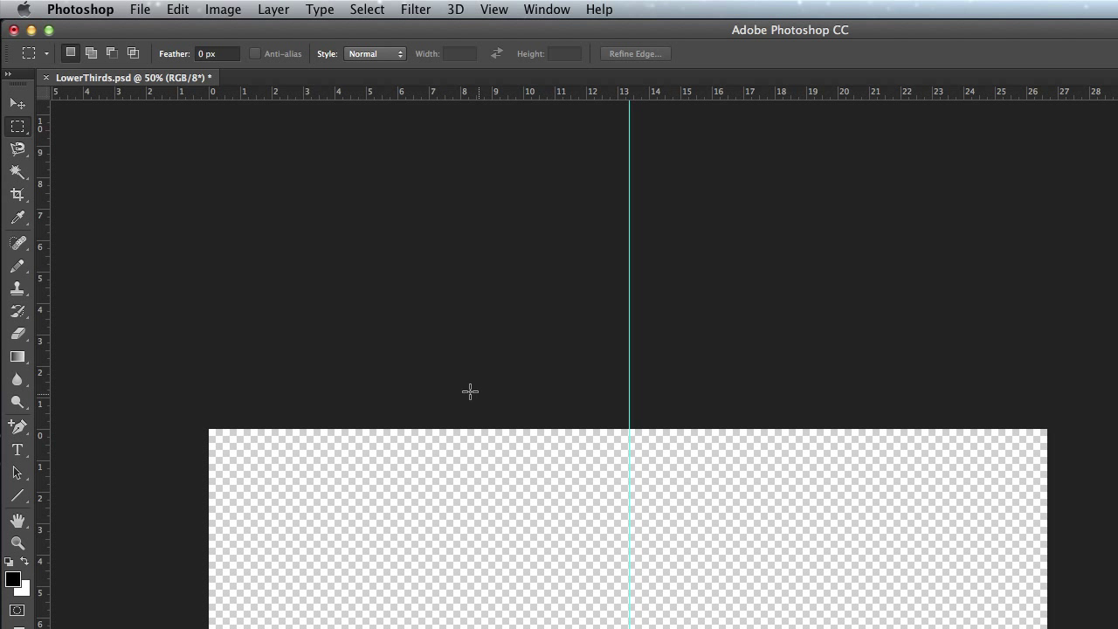
click(154, 7)
mouse_move(174, 262)
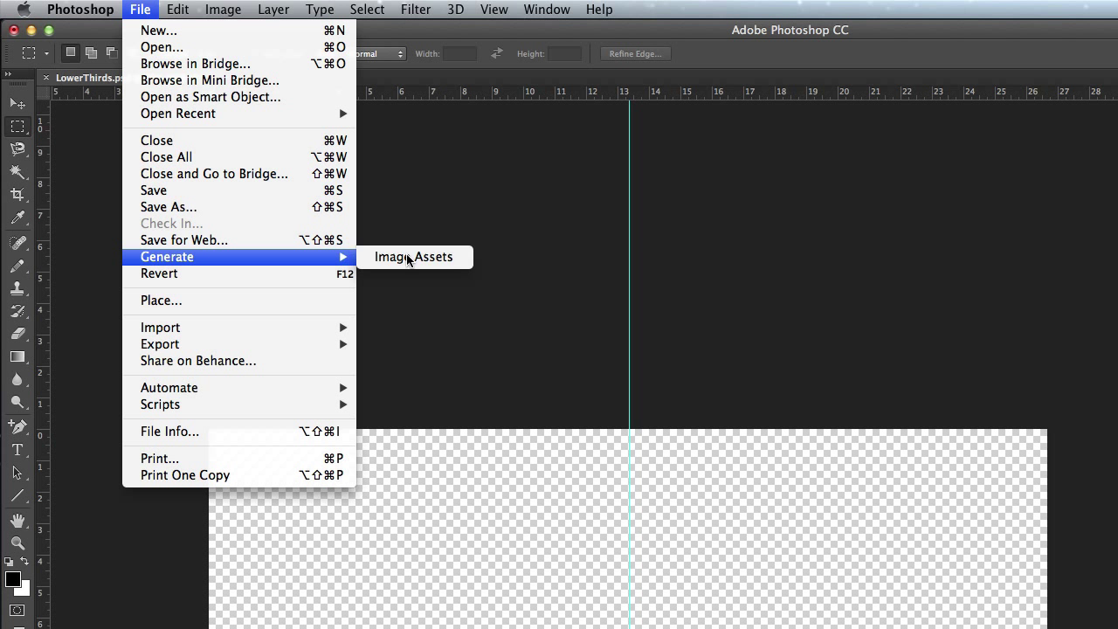
click(443, 258)
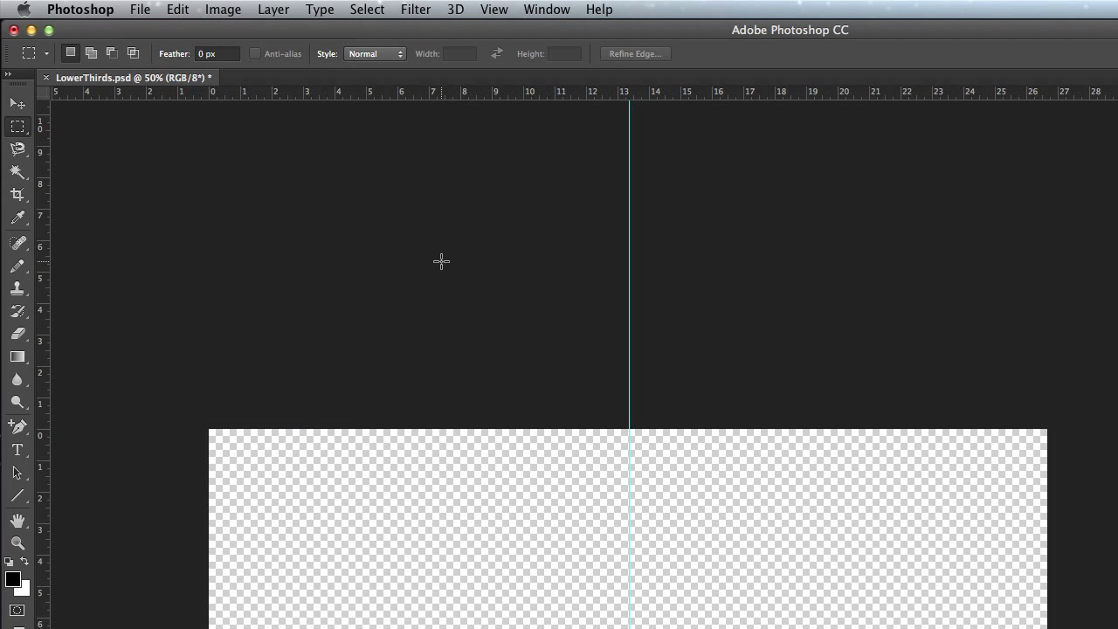
click(154, 10)
mouse_move(196, 255)
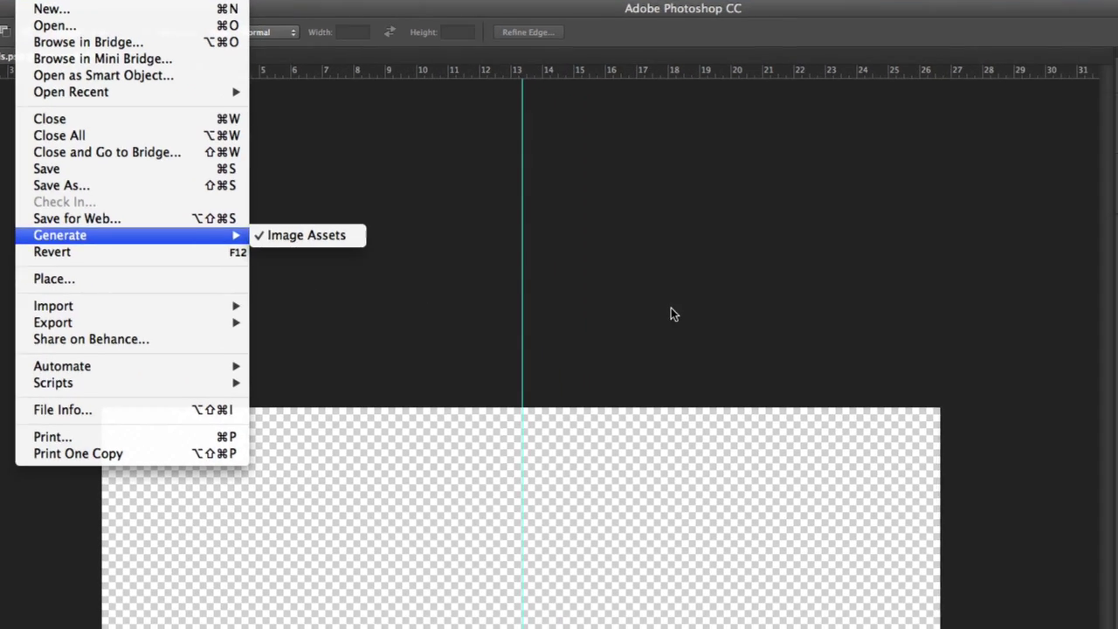
click(770, 336)
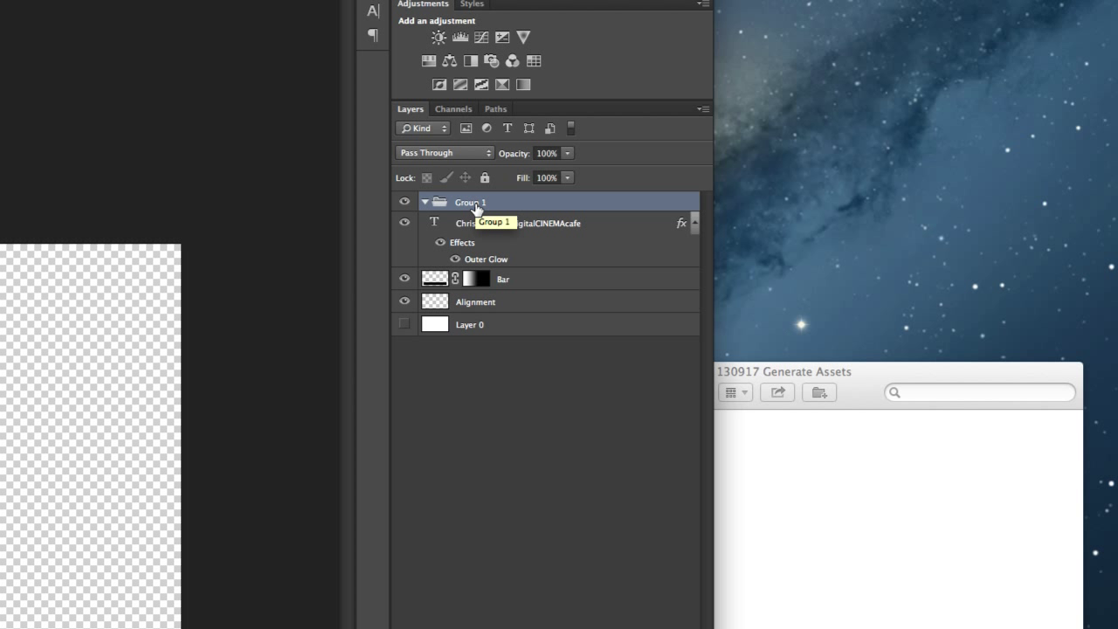
Rename Group 1 to 'name-' followed by the person's name
double_click(475, 203)
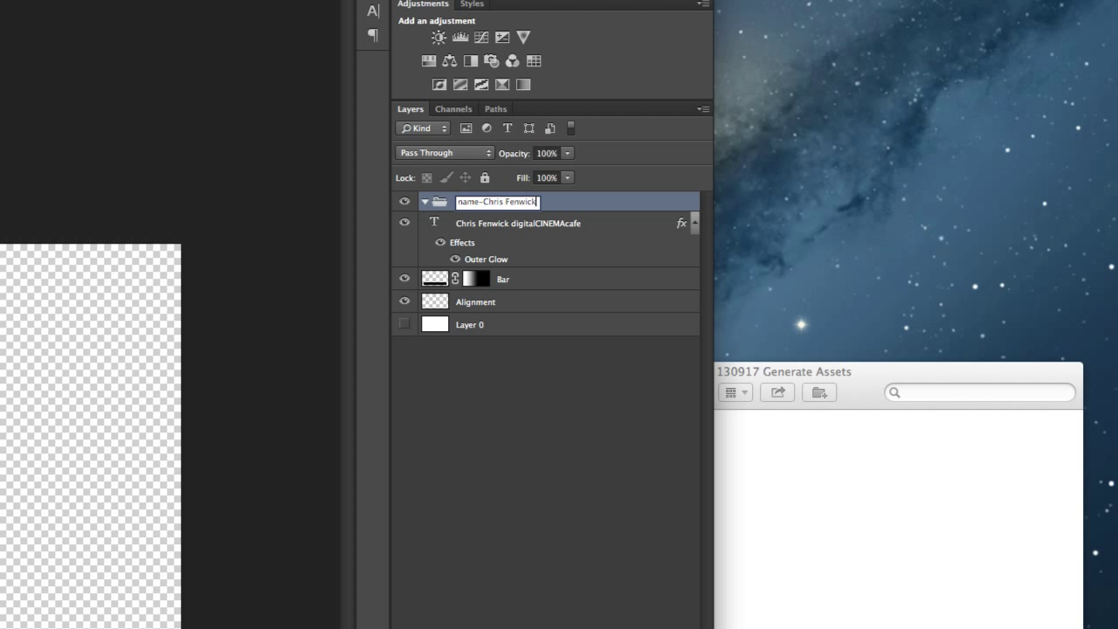
click(674, 512)
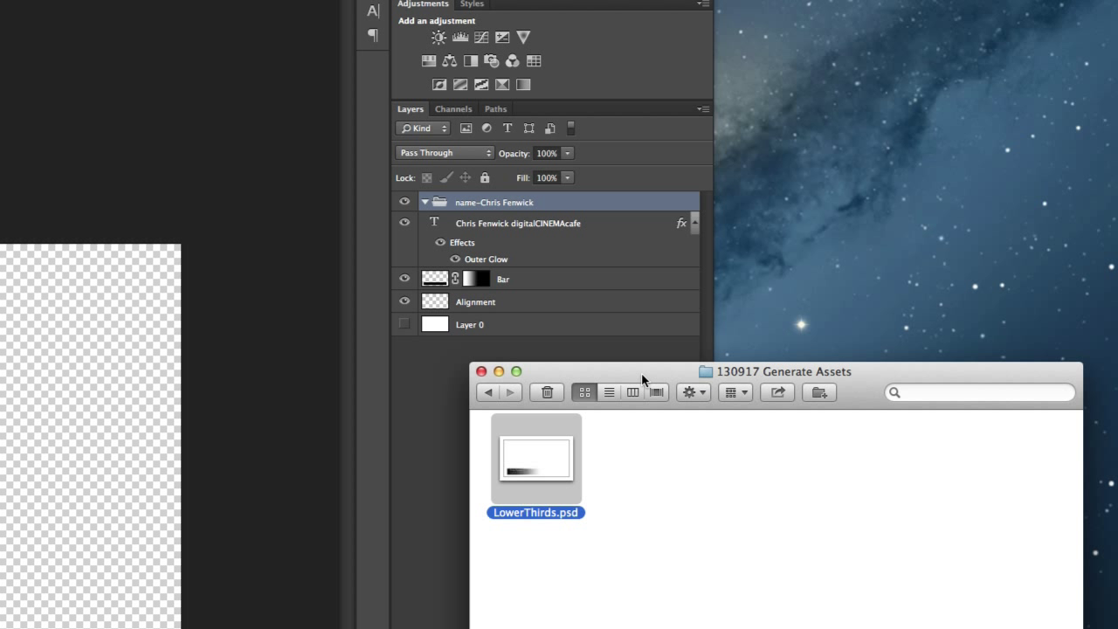
drag(642, 378, 804, 388)
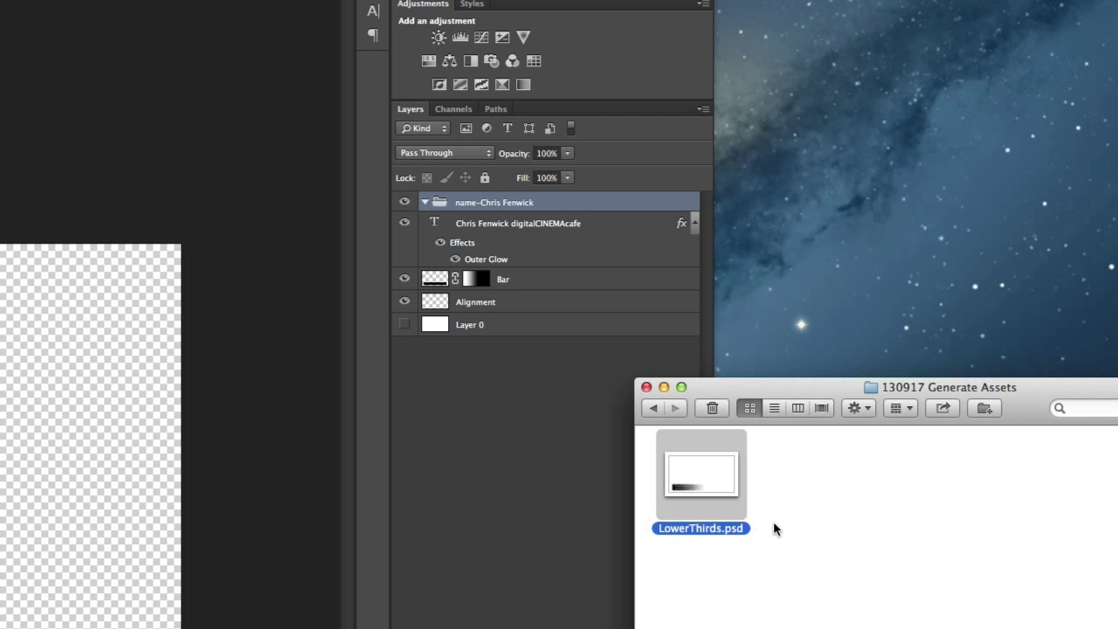
Append '.png' to the group name so it exports, keeping Finder visible alongside
double_click(494, 202)
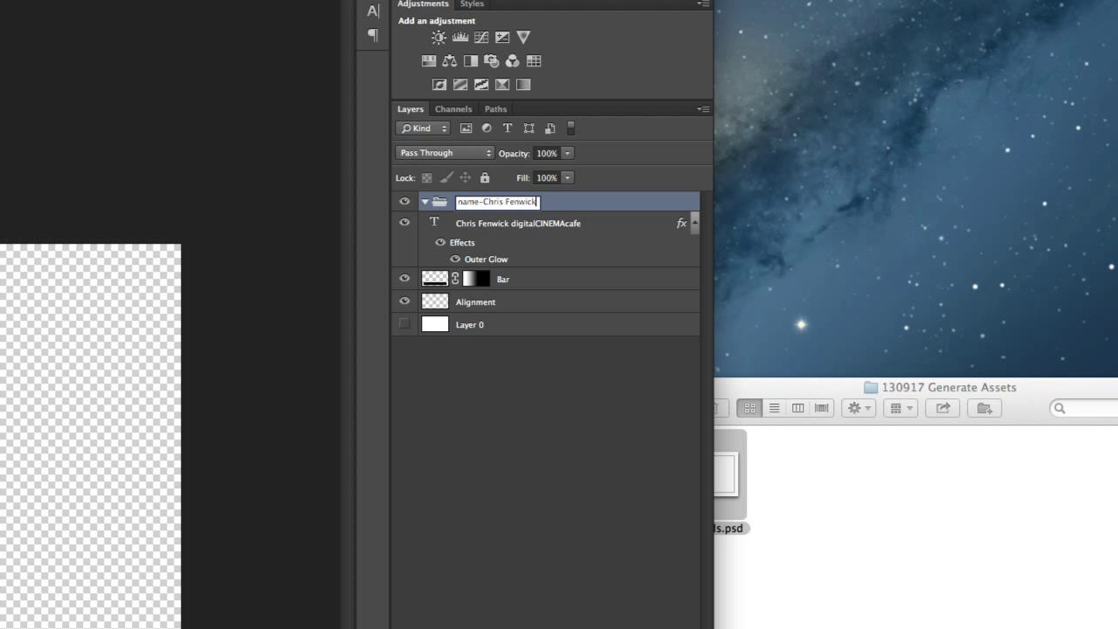
text(.png)
key(Return)
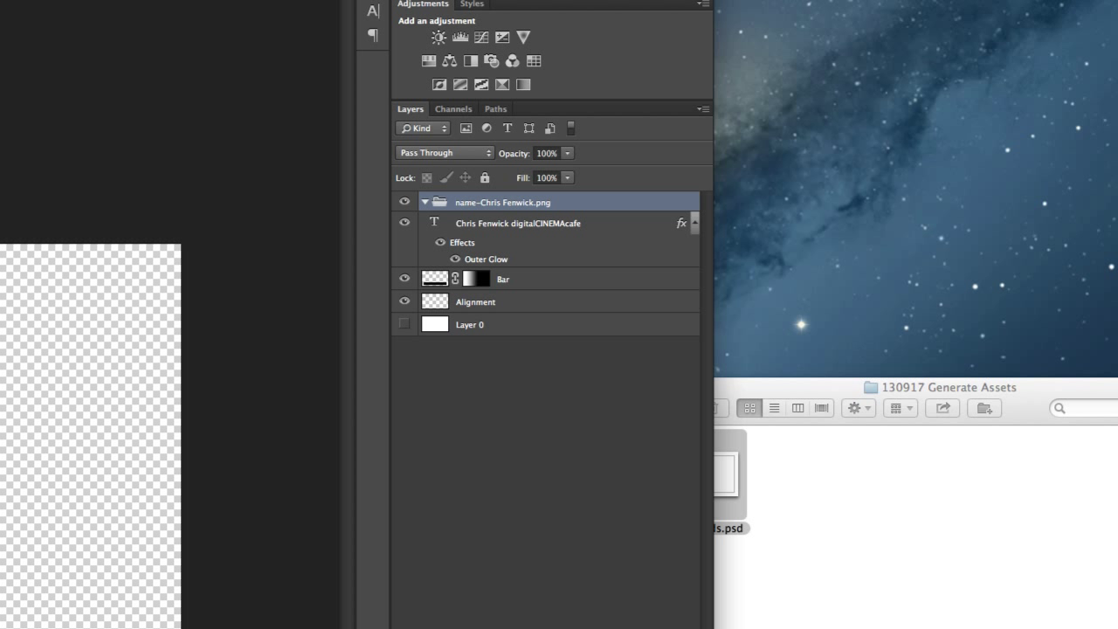
click(777, 386)
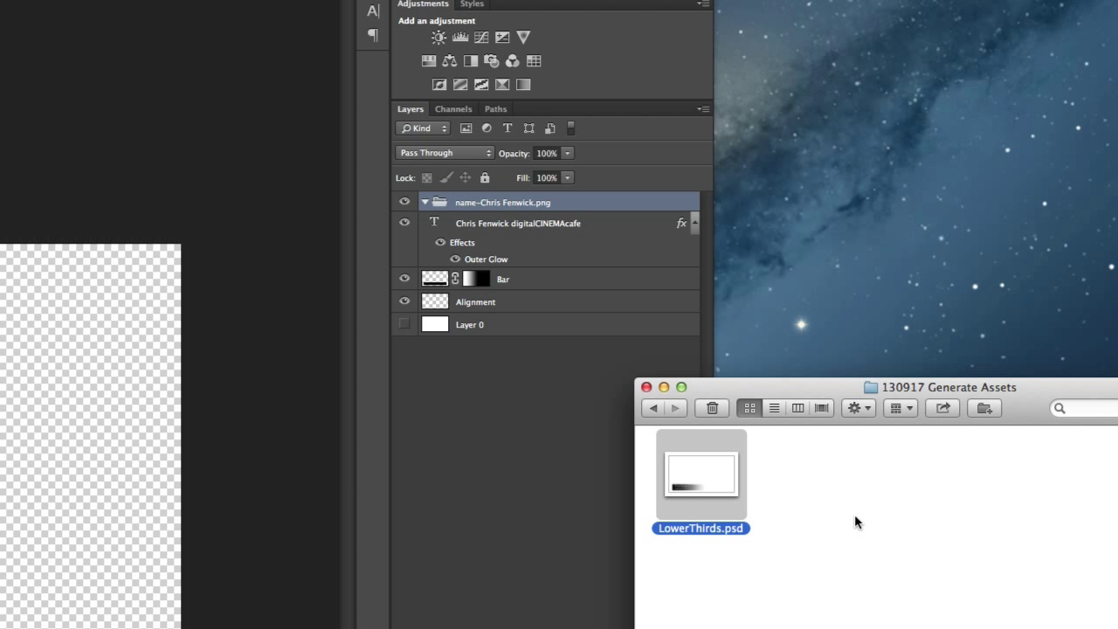
drag(767, 387, 853, 382)
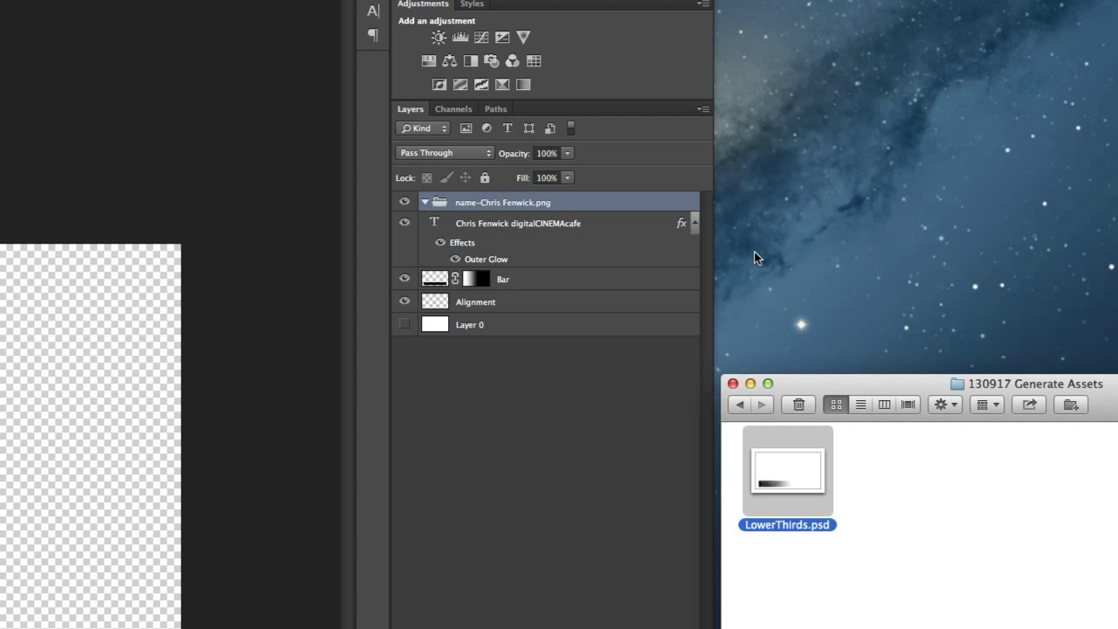
Move the name-and-site text layer into the .png group and verify Image Assets remains ticked
click(438, 224)
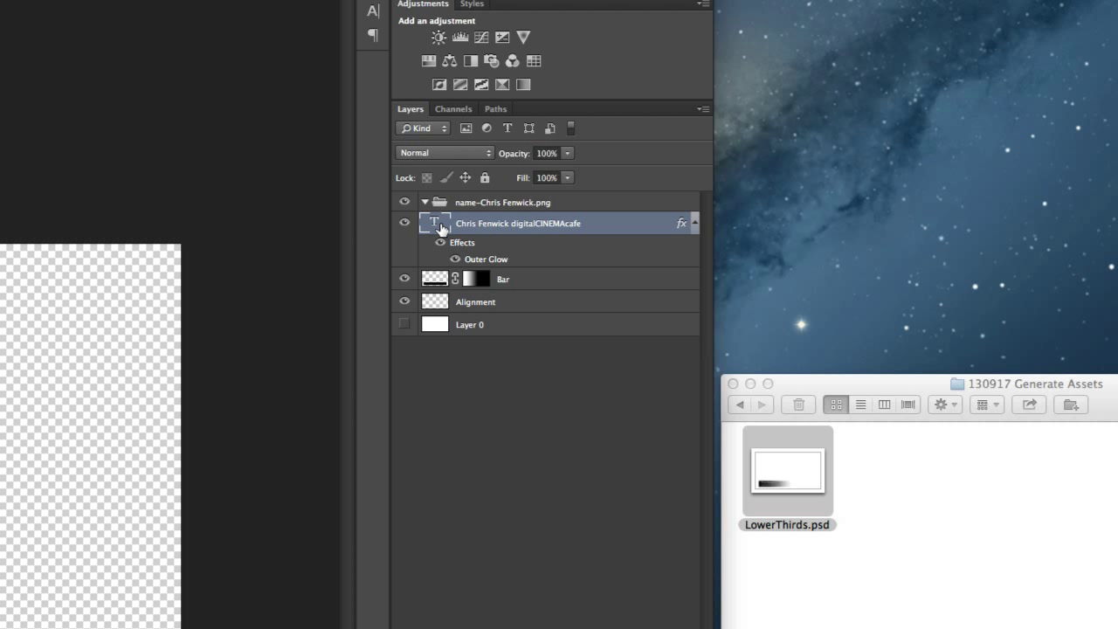
drag(435, 224, 473, 205)
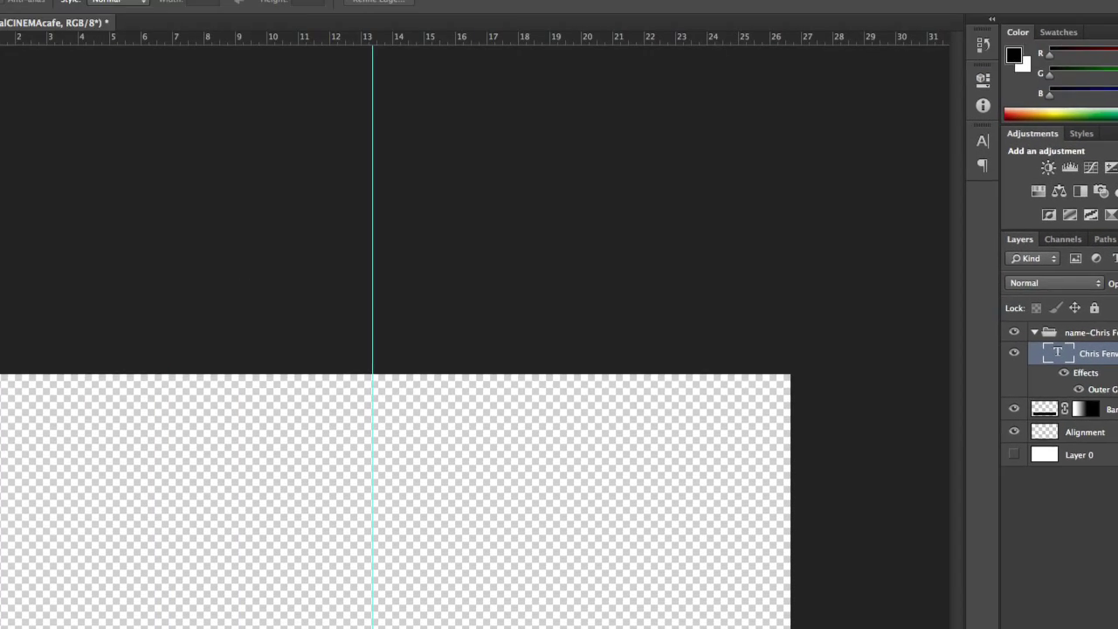
click(137, 11)
mouse_move(160, 255)
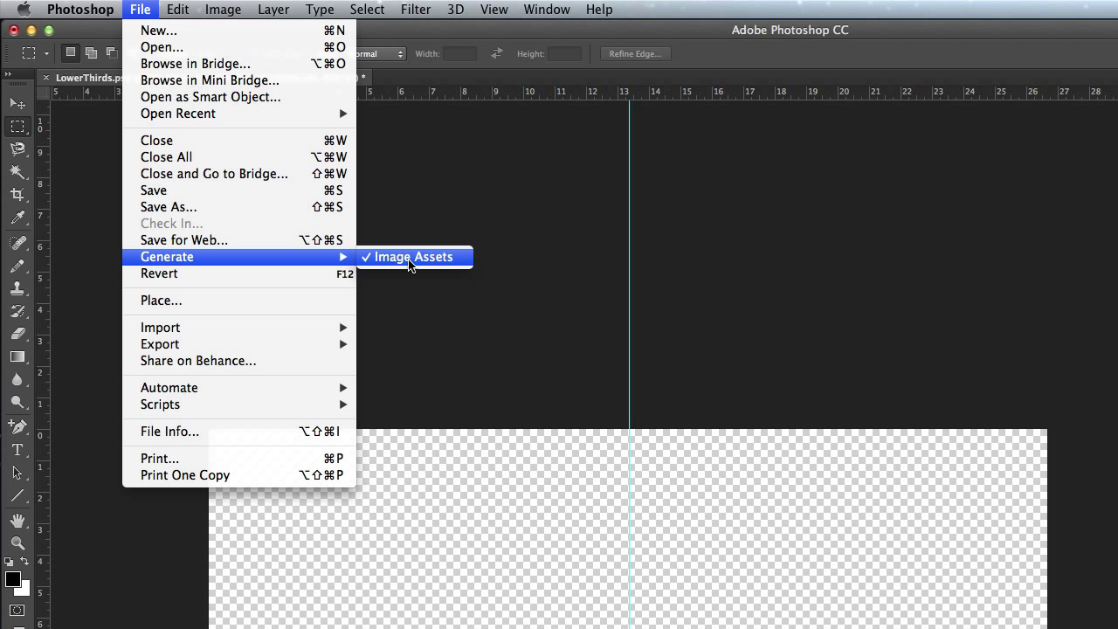
click(846, 273)
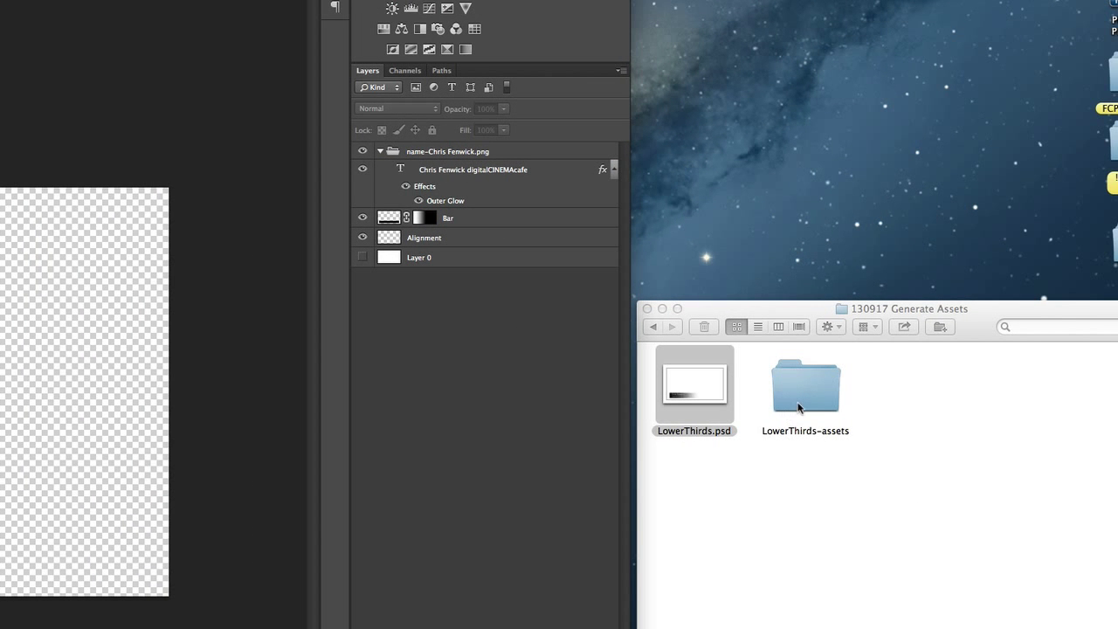
Open the LowerThirds-assets folder in Finder and begin dragging the Bar layer toward the group
double_click(799, 404)
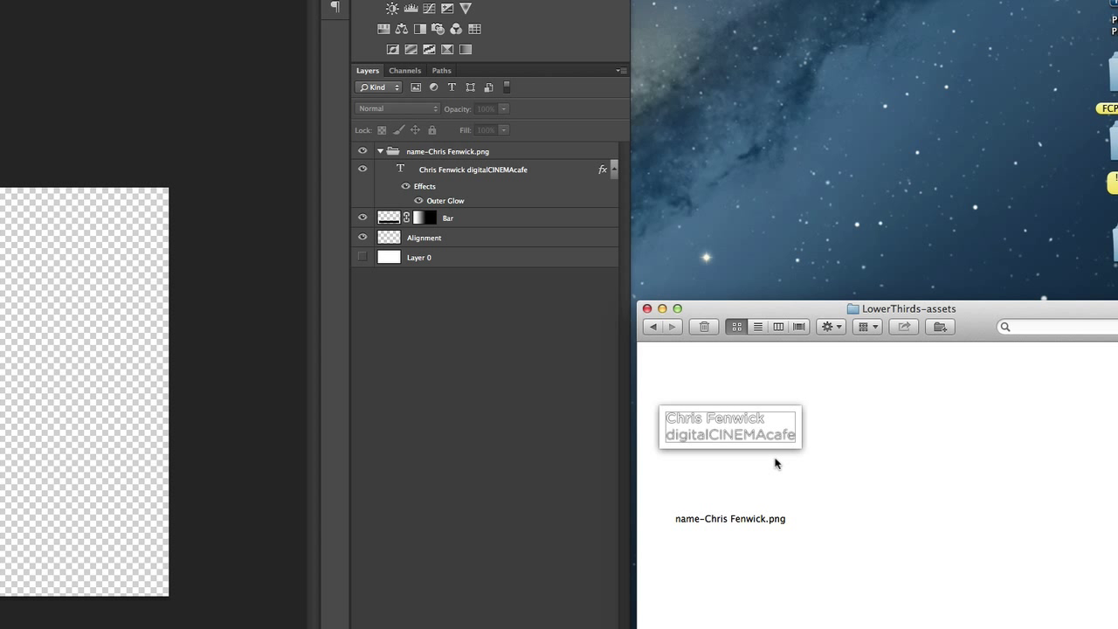
drag(391, 220, 428, 153)
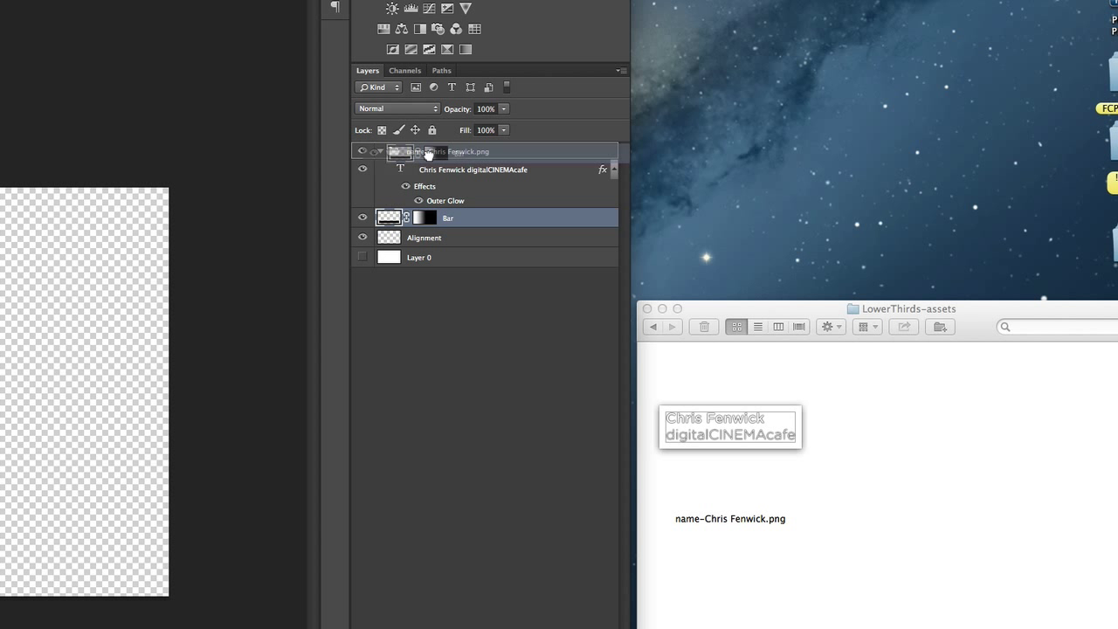
Drop the Bar layer into the .png group so the PNG includes the gradient bar
drag(428, 153, 429, 155)
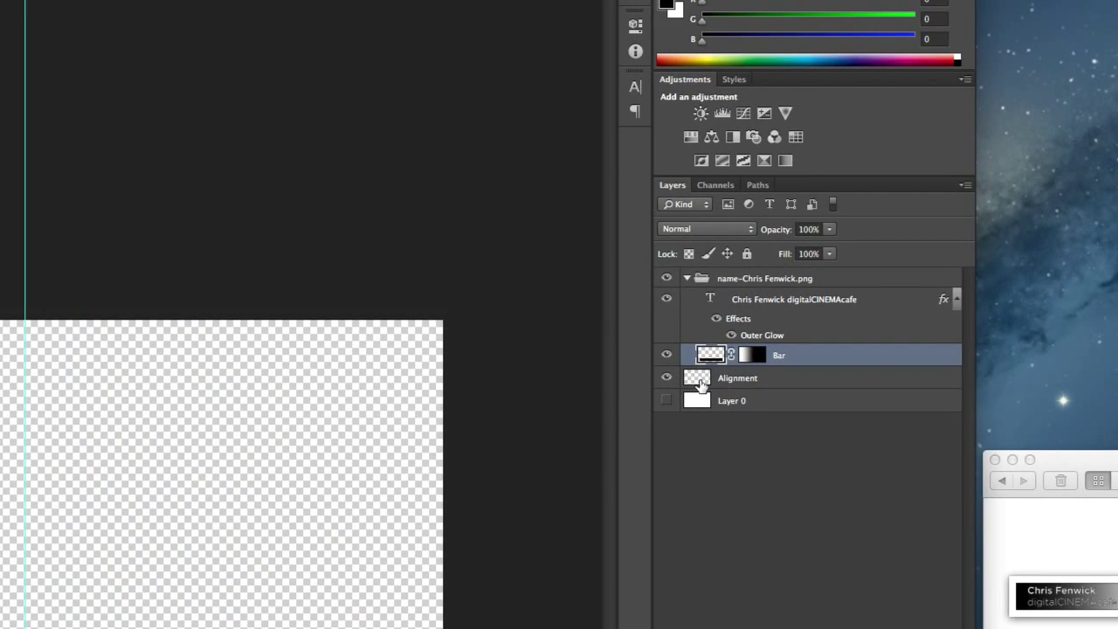
Select the Alignment layer and zoom in on the canvas
click(700, 384)
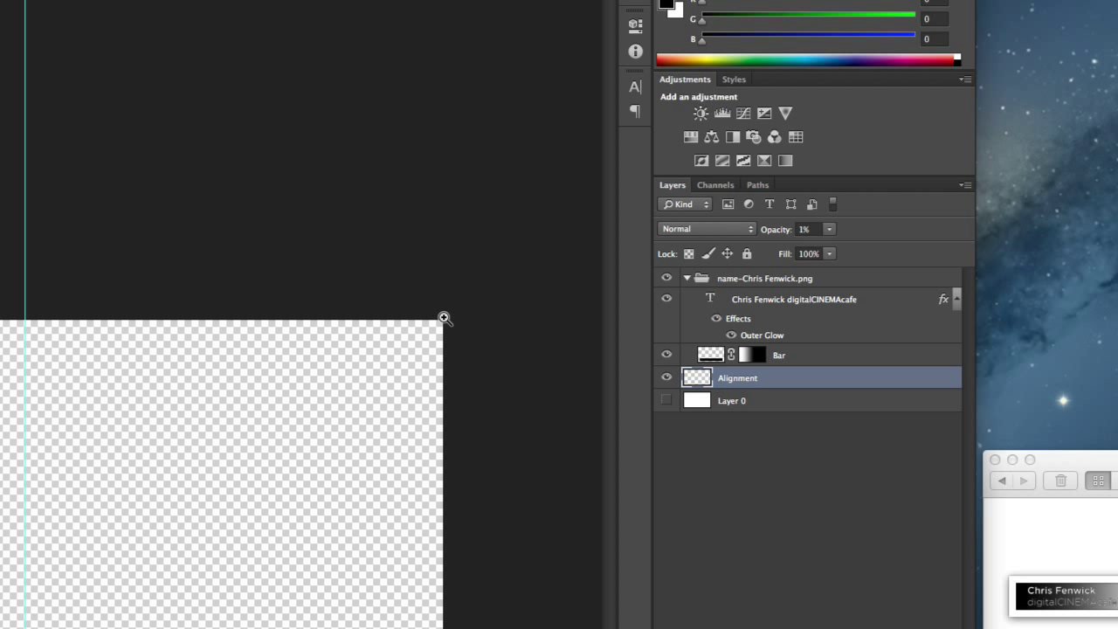
click(402, 297)
alt+click(467, 347)
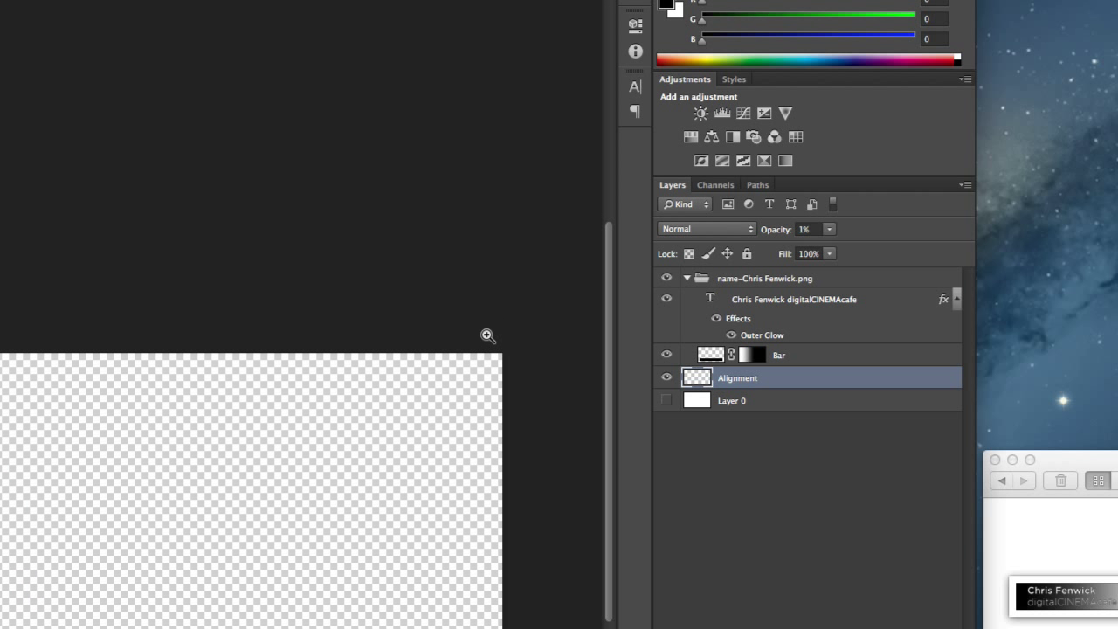
drag(489, 331, 583, 437)
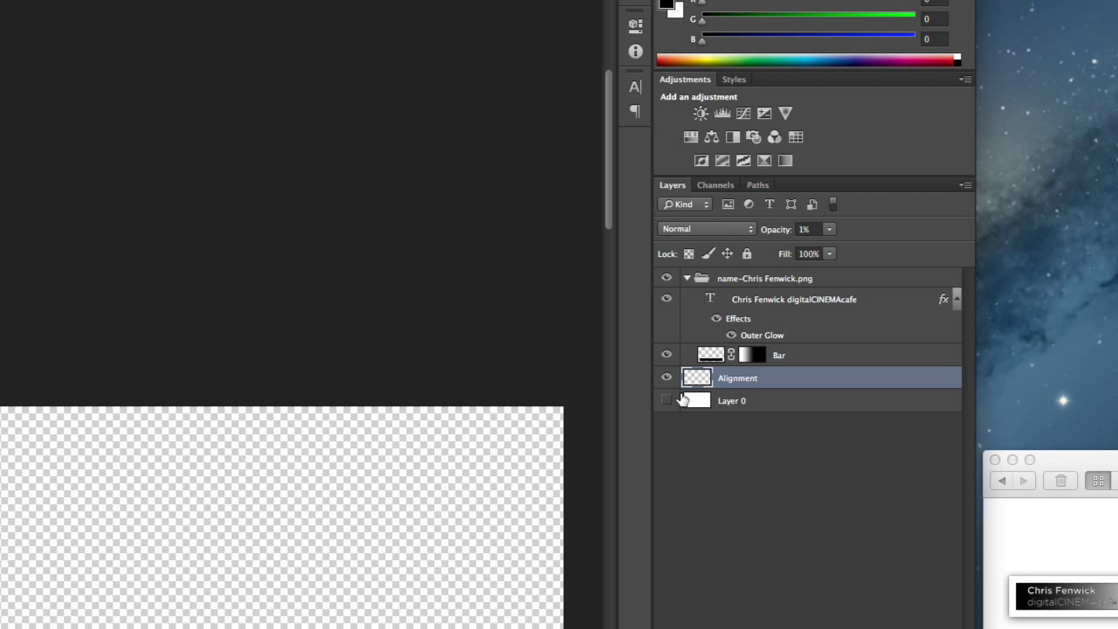
Raise the Alignment layer's opacity to 100% with the slider, inspecting the document's right edge
click(829, 230)
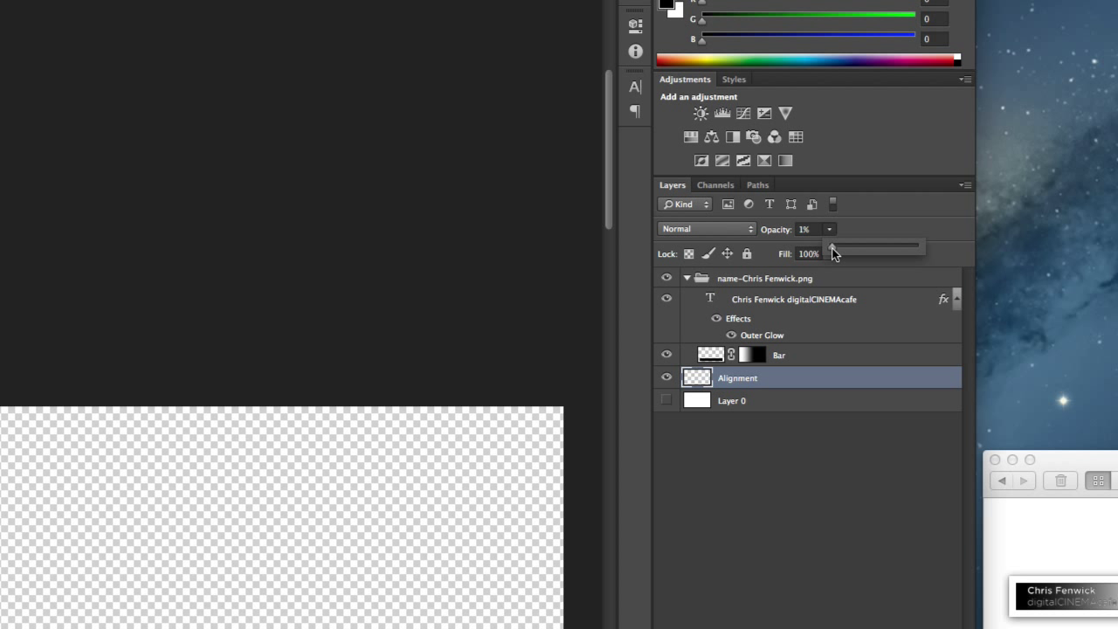
drag(835, 250, 967, 259)
drag(918, 251, 888, 248)
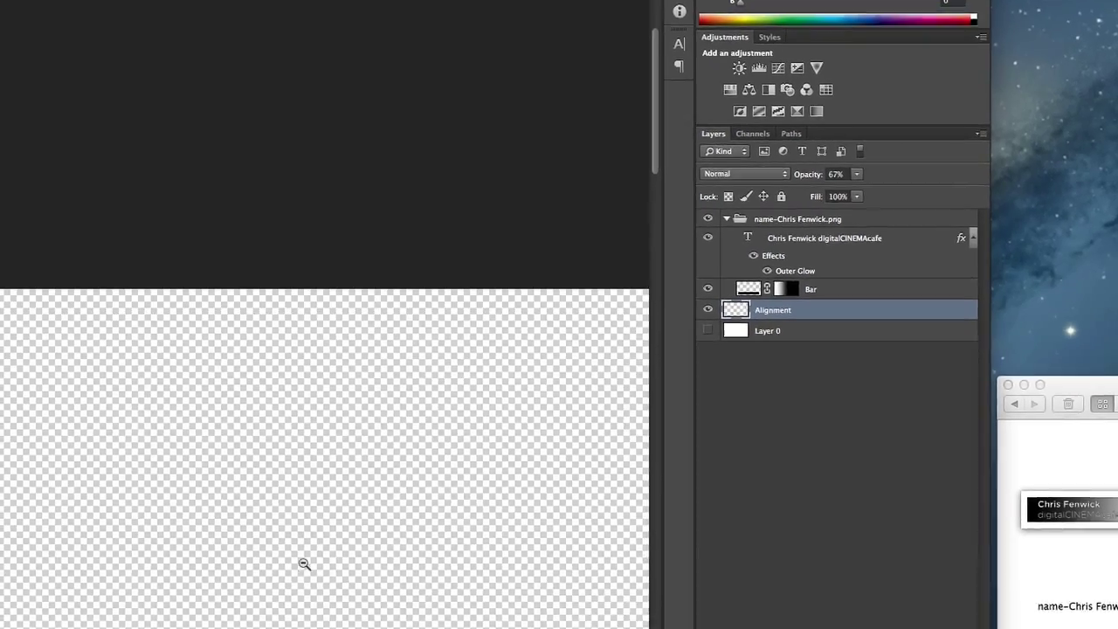
click(227, 624)
drag(585, 397, 392, 294)
drag(191, 327, 688, 542)
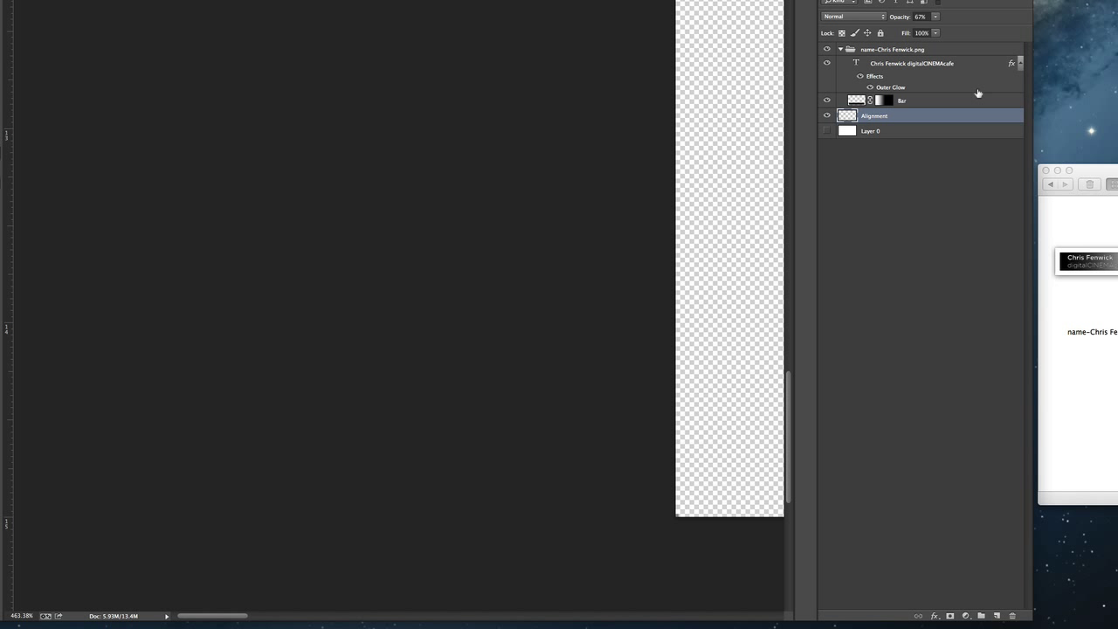
drag(935, 17, 959, 33)
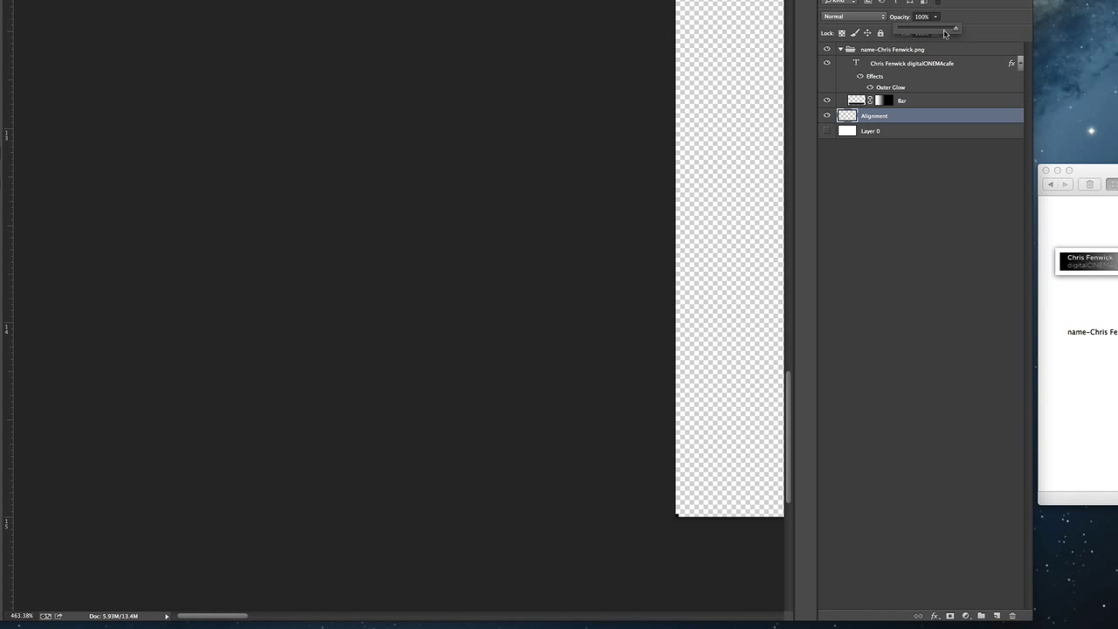
alt+click(664, 200)
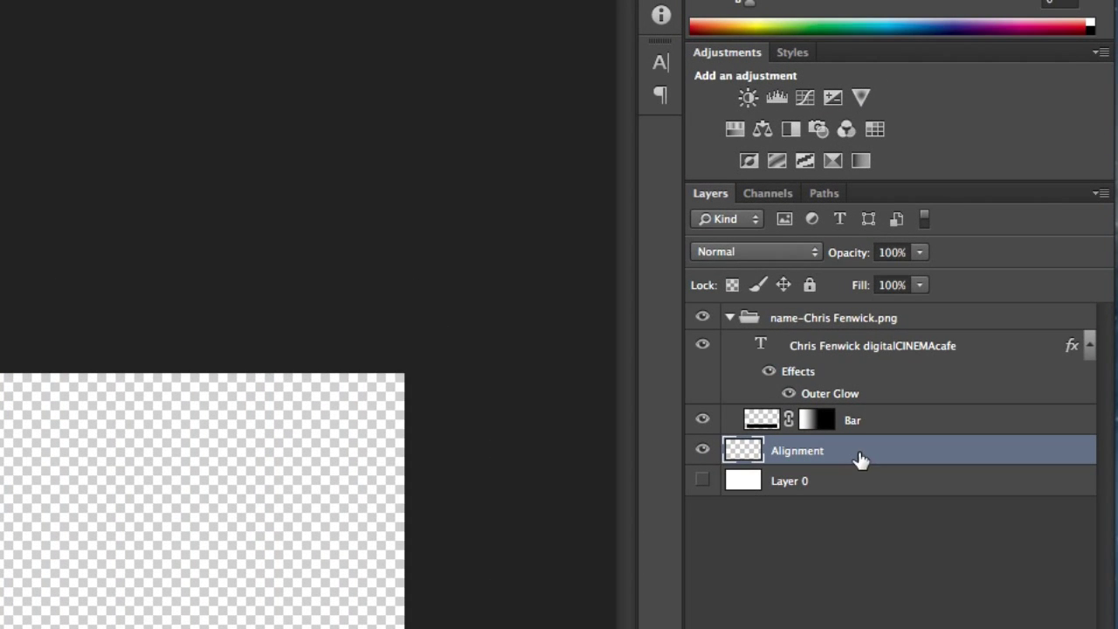
Set the Alignment layer back to 1% opacity and move it into the PNG group
click(902, 252)
text(1)
key(Return)
drag(748, 452, 795, 319)
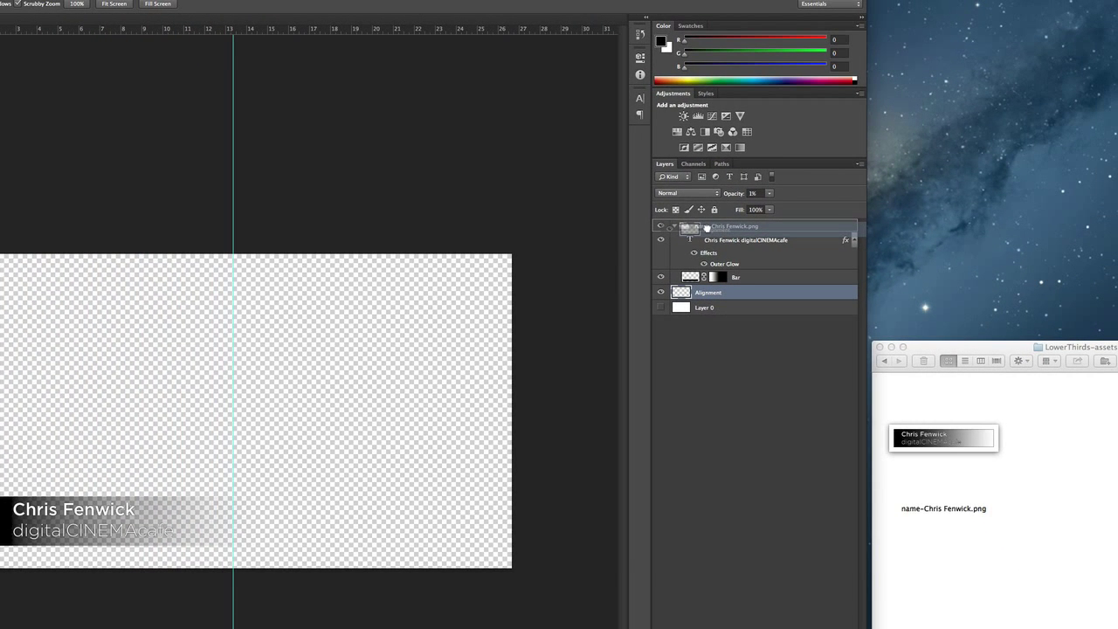
drag(708, 227, 708, 231)
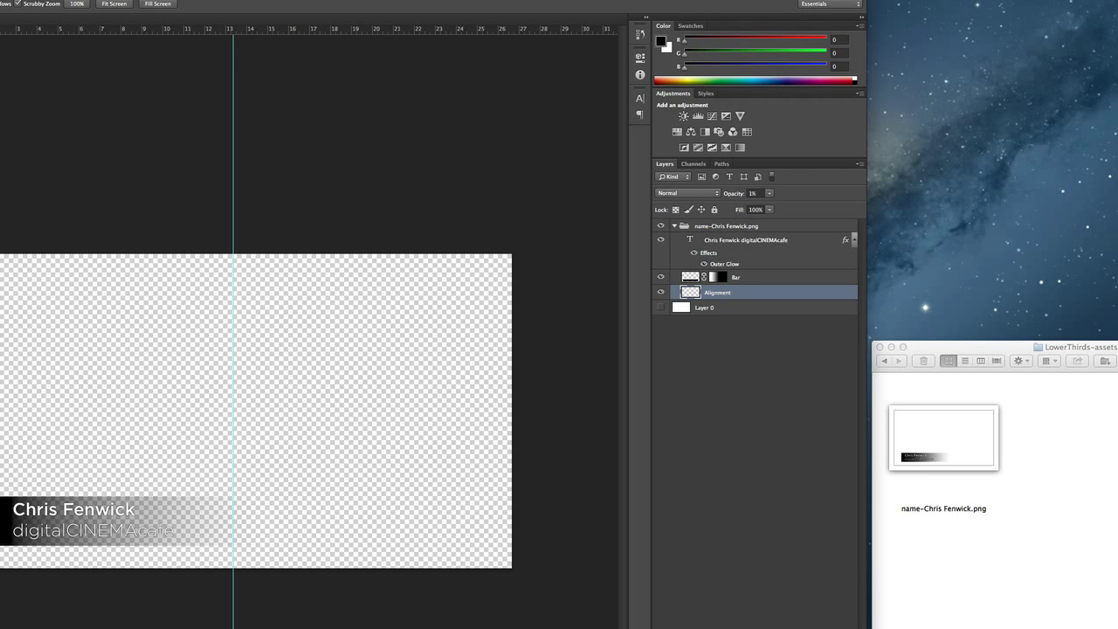
Zoom in, open the Character panel, select the digitalCINEMAcafe line and preview the exported PNG
key(super+equal)
scroll(21, 587, left, 5)
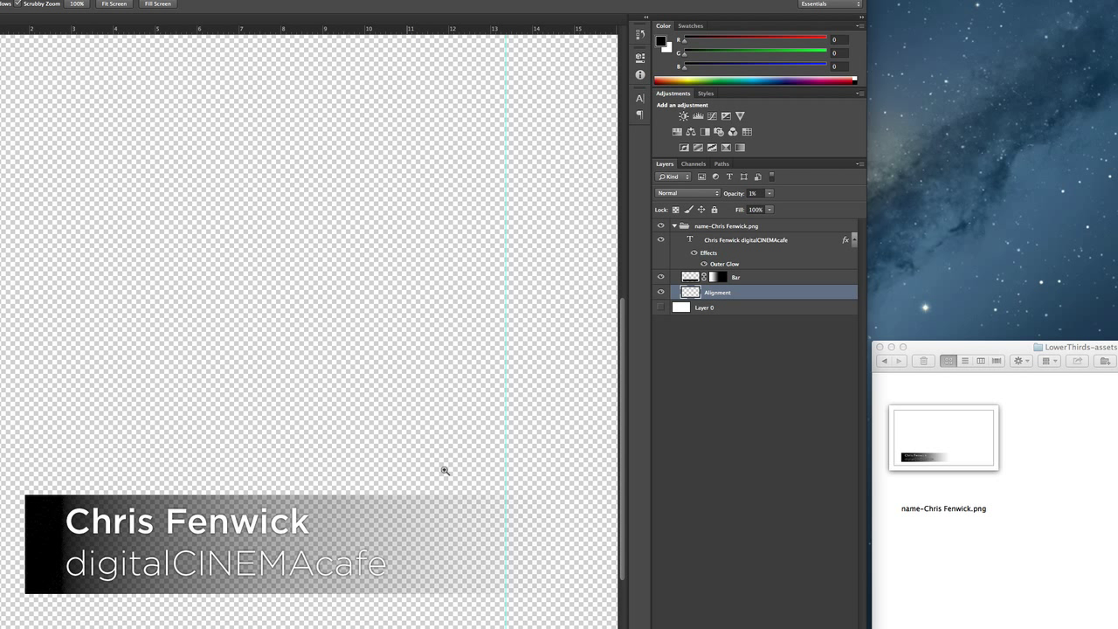
click(640, 99)
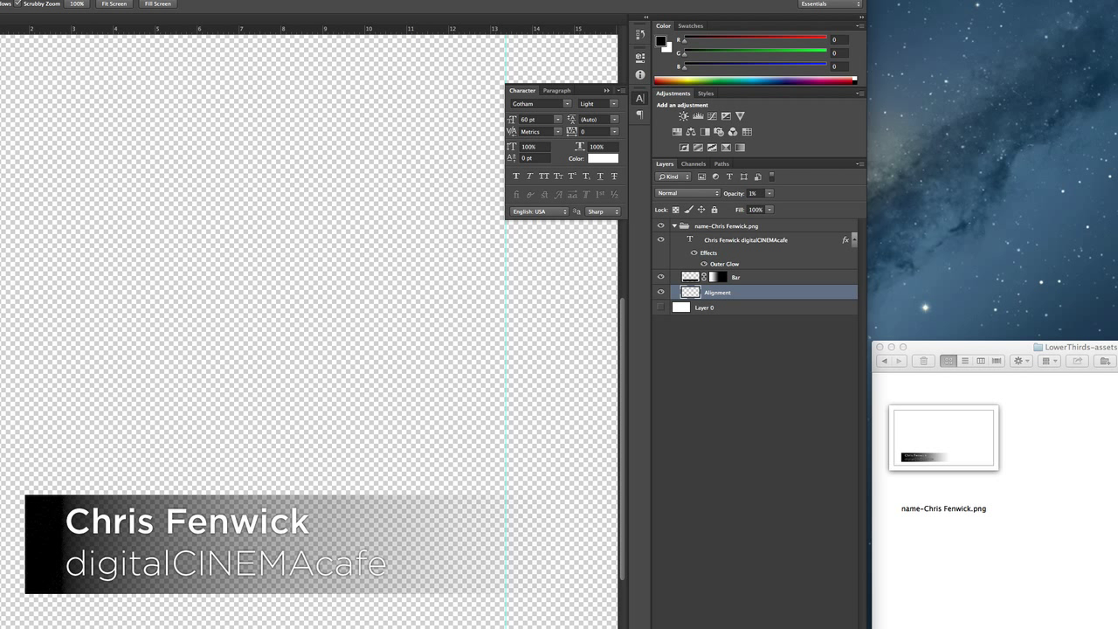
key(t)
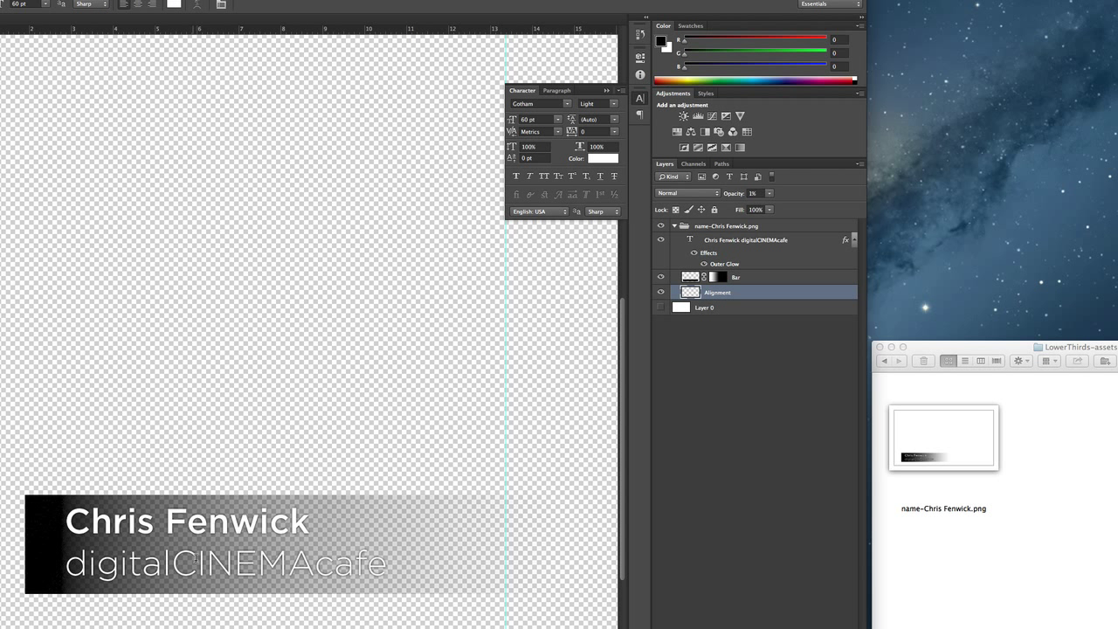
double_click(214, 569)
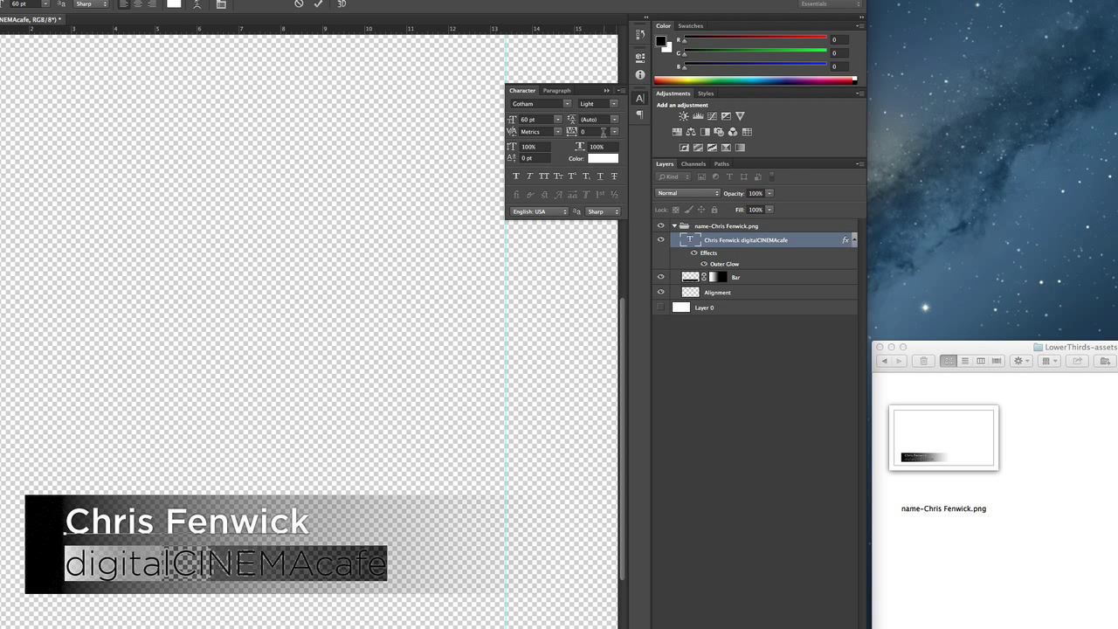
click(613, 106)
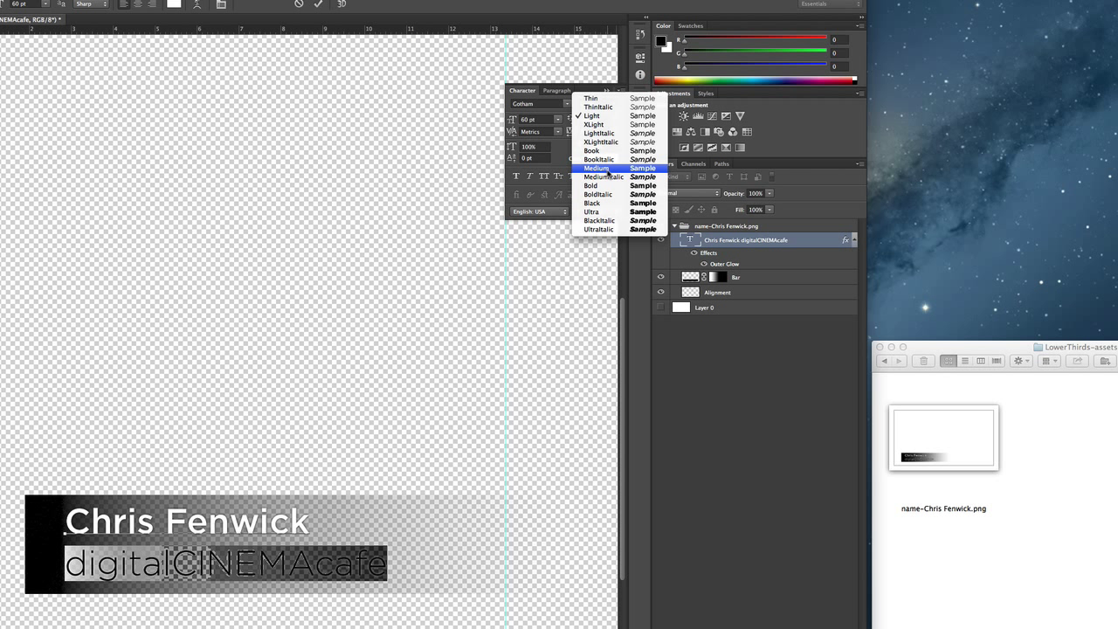
click(451, 172)
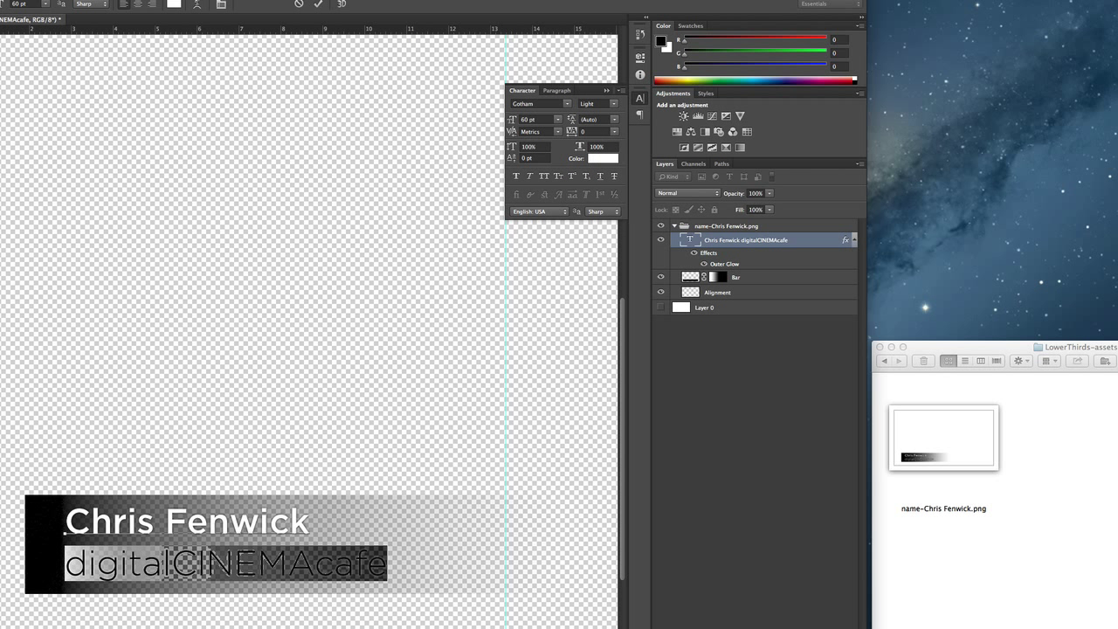
key(super+Tab)
key(space)
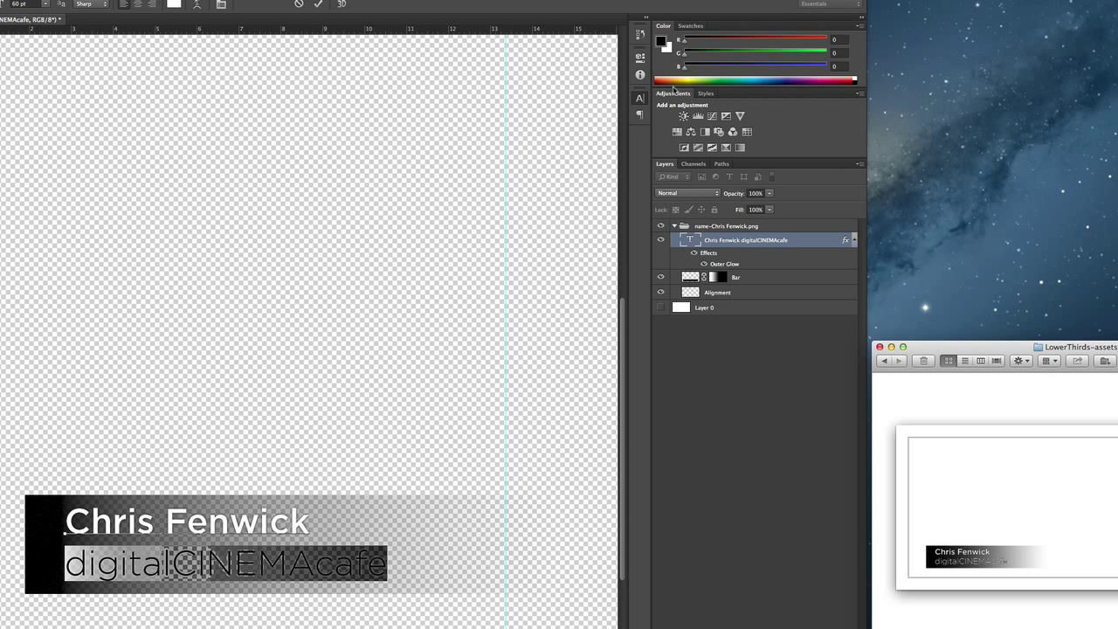
Change the selected digitalCINEMAcafe line's font style to Gotham Medium
click(639, 98)
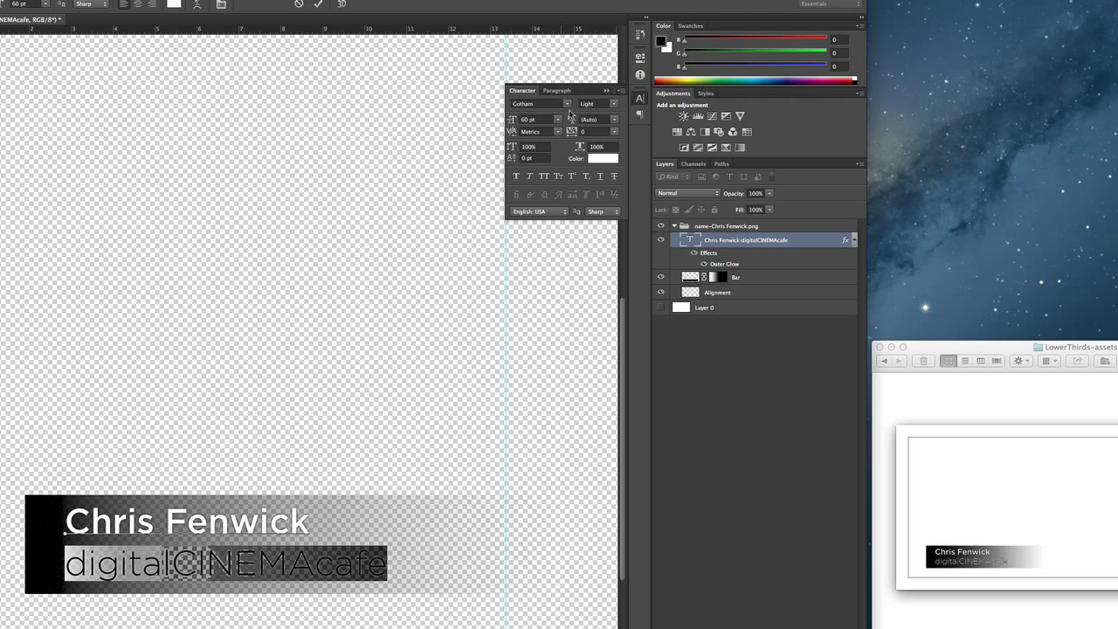
click(609, 103)
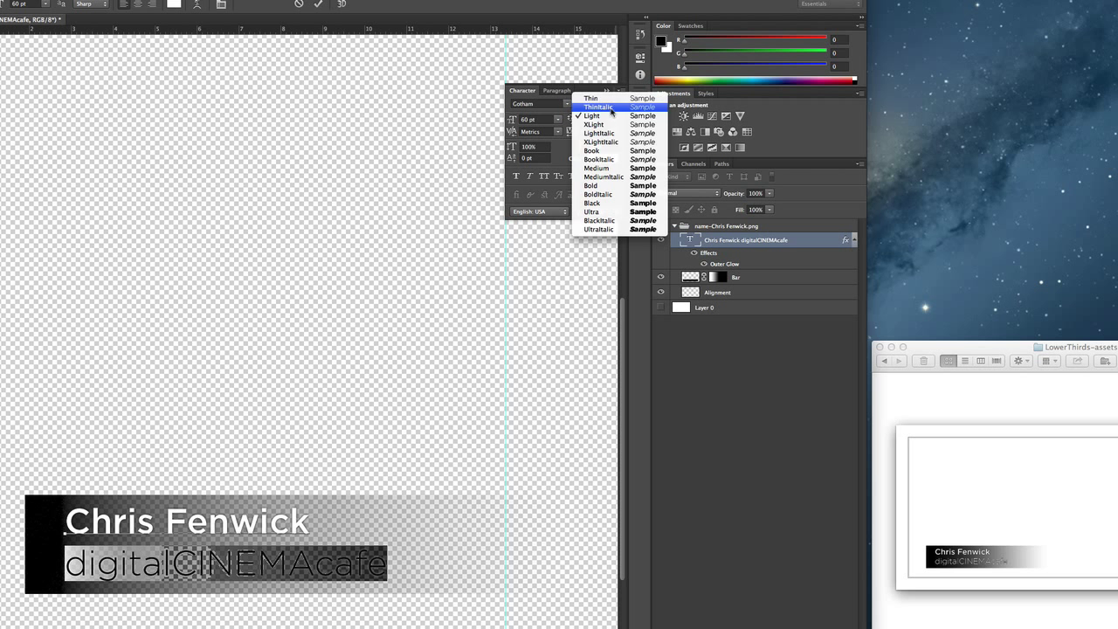
click(601, 170)
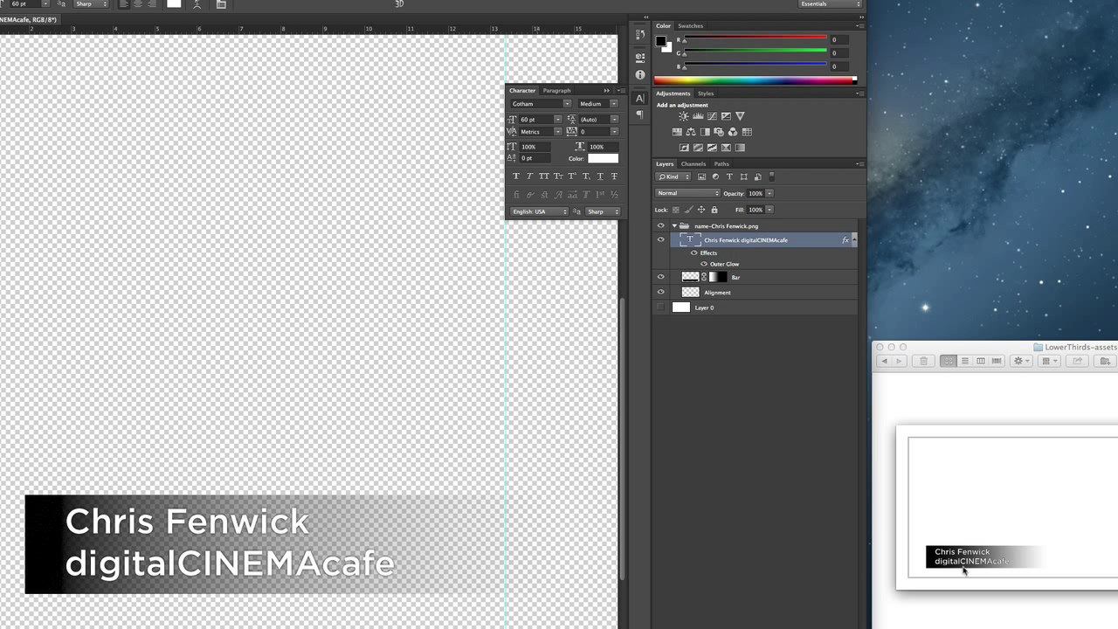
key(super+Tab)
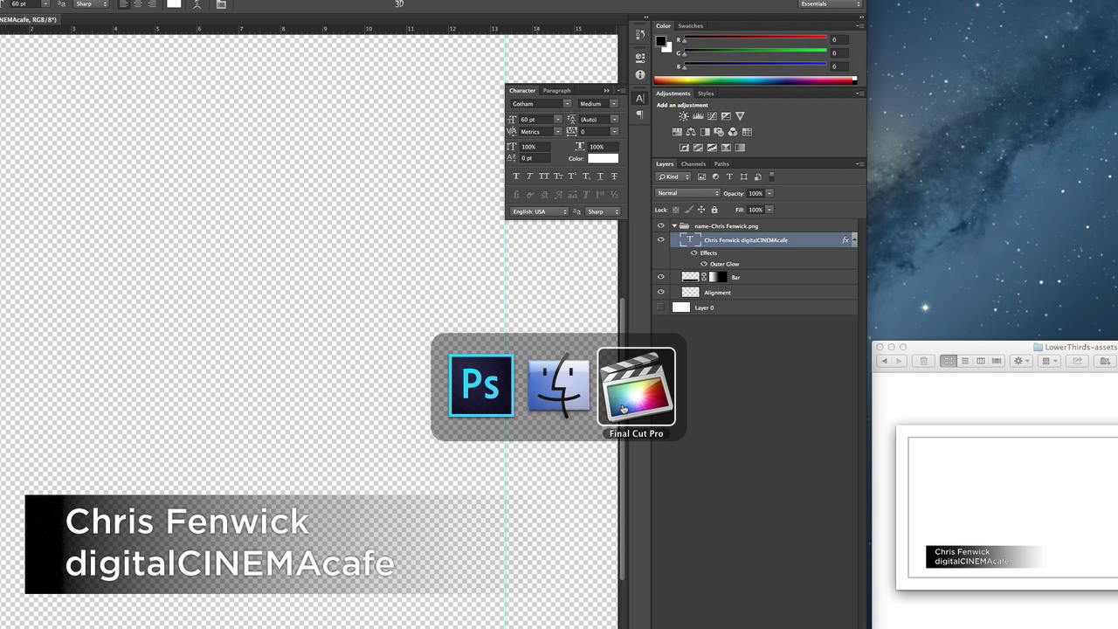
Import the exported lower-third PNG from Finder into Final Cut Pro's PNG keyword collection
click(623, 408)
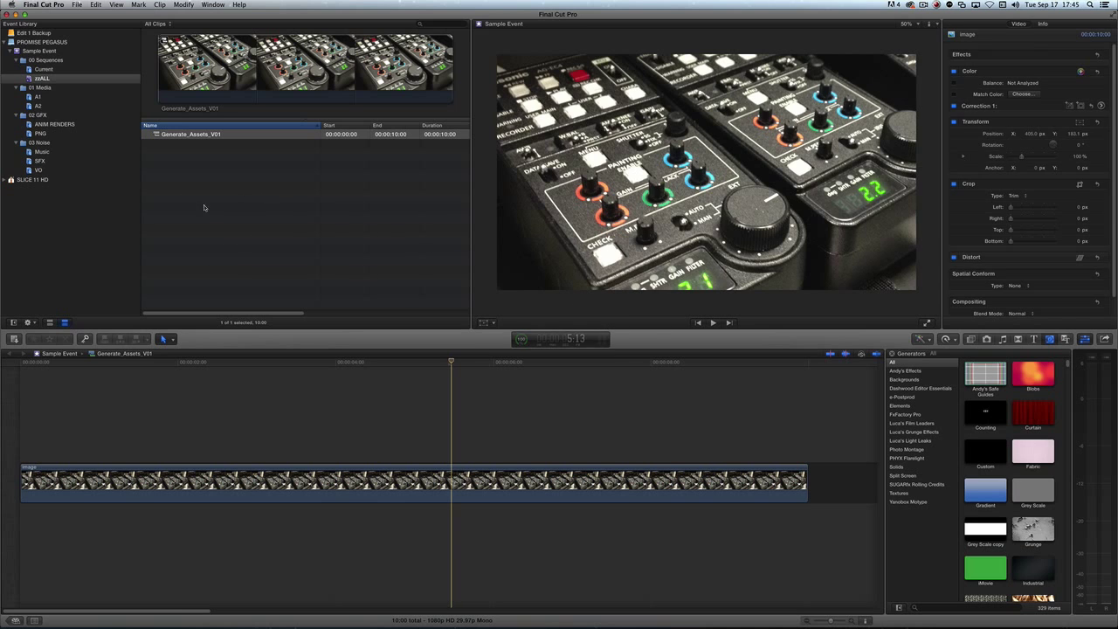
key(super+Tab)
click(612, 322)
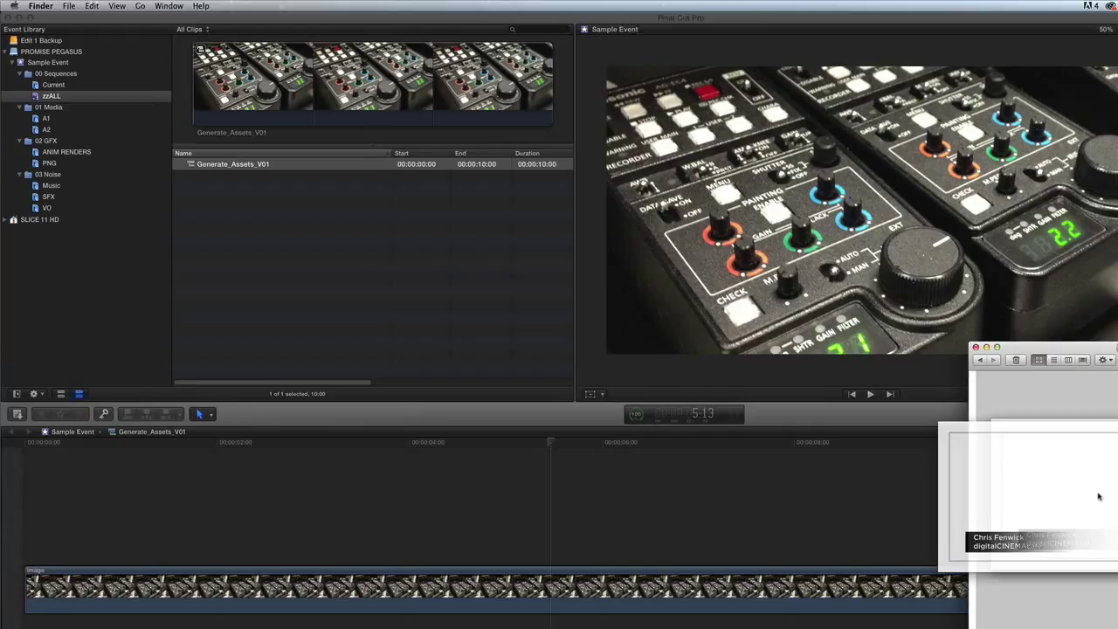
drag(903, 406, 244, 167)
drag(333, 227, 79, 185)
drag(109, 262, 110, 262)
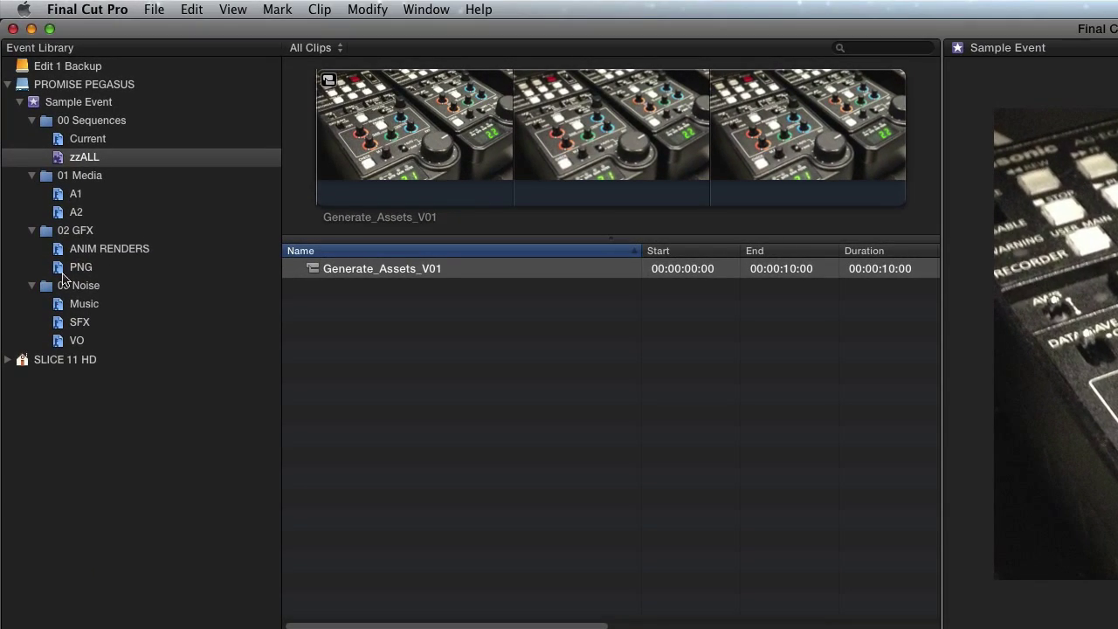
Connect the lower-third clip above the Image clip in the Generate_Assets_V01 timeline
click(57, 271)
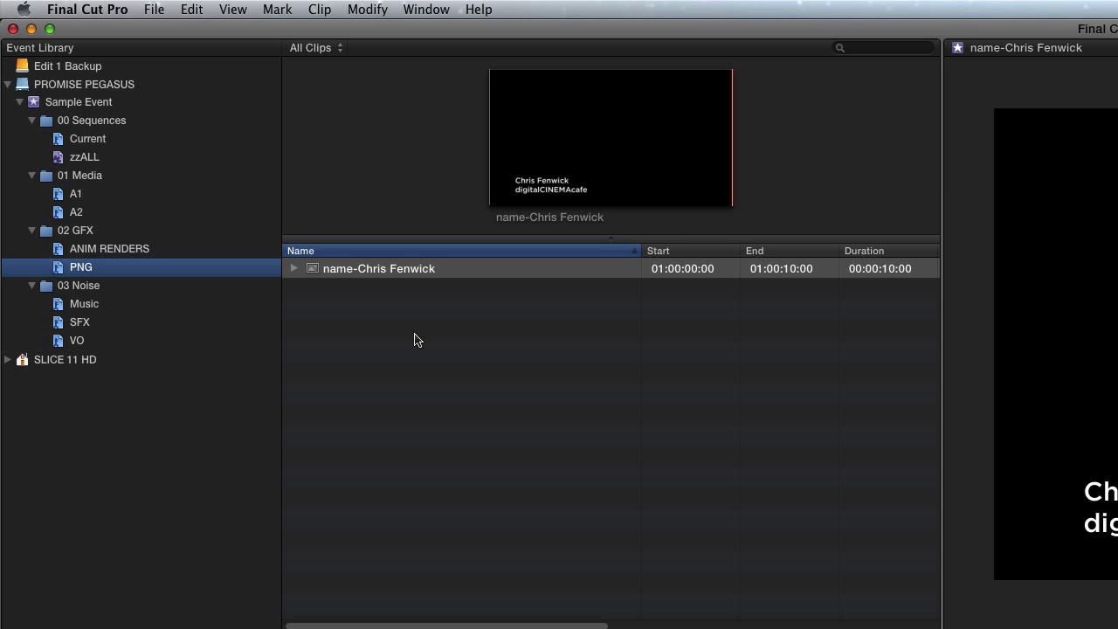
drag(306, 270, 180, 453)
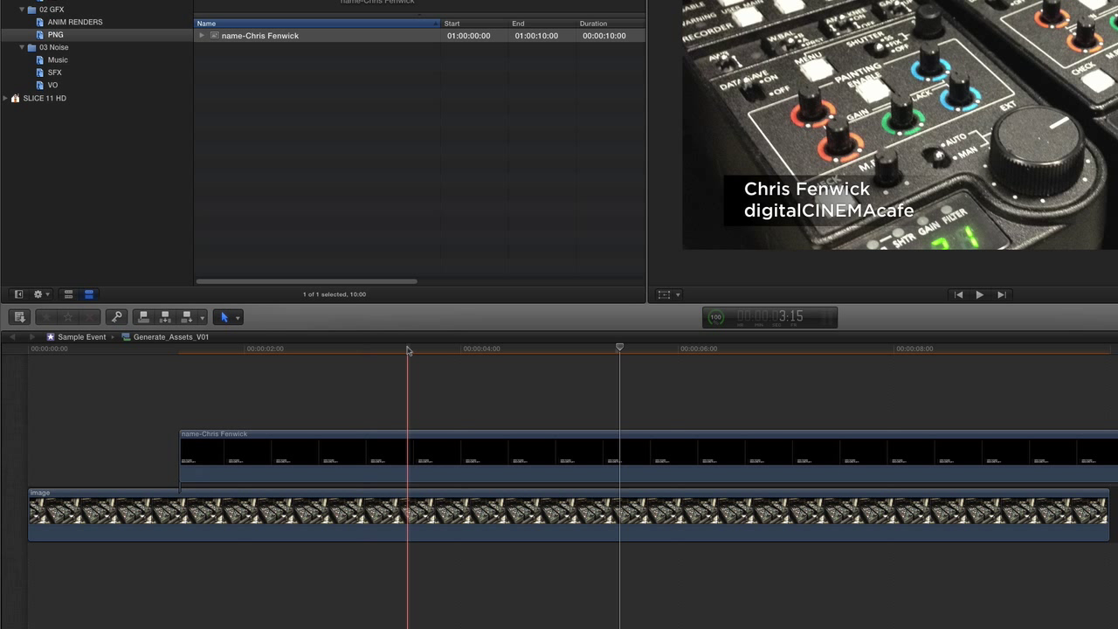
click(523, 351)
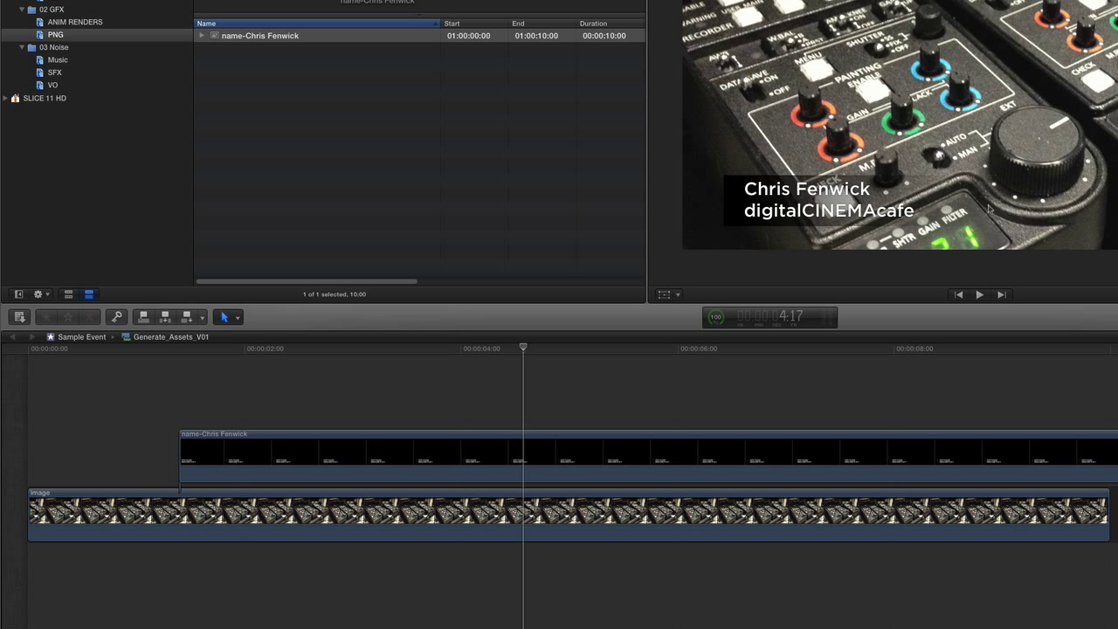
key(super+Tab)
key(super+Tab)
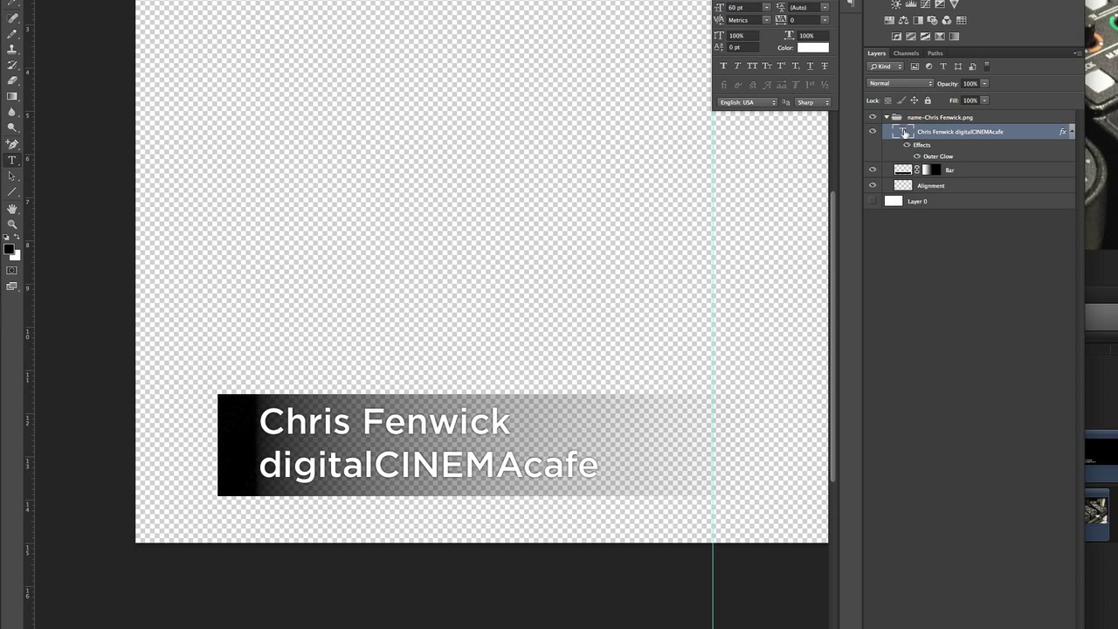
Append .com to the title's second line so it reads digitalCINEMAcafe.com
double_click(904, 132)
key(Right)
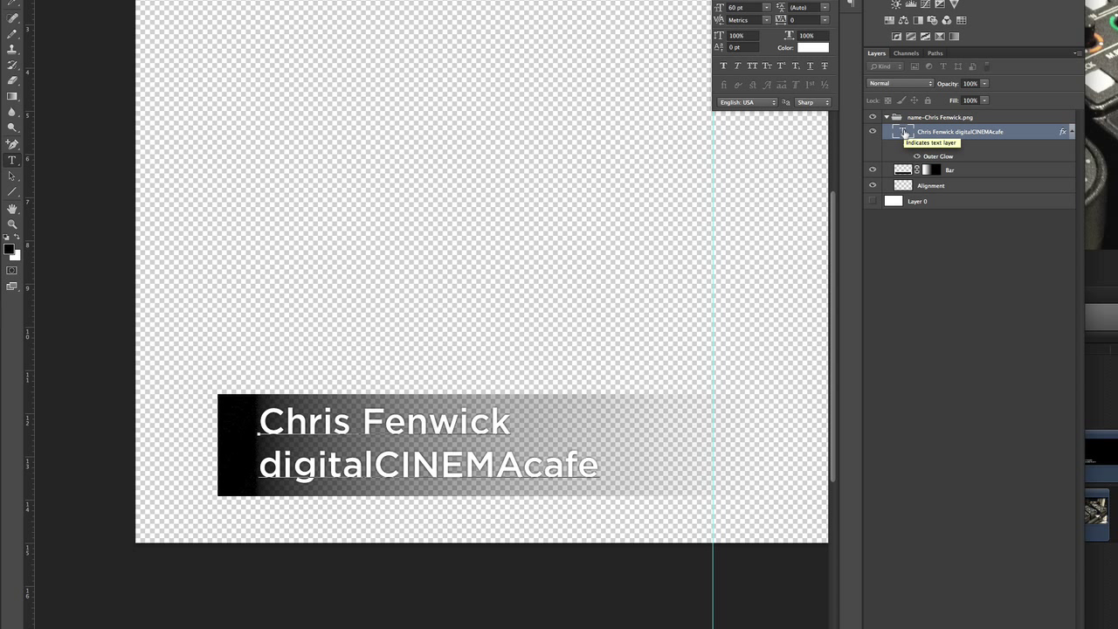
text(.com)
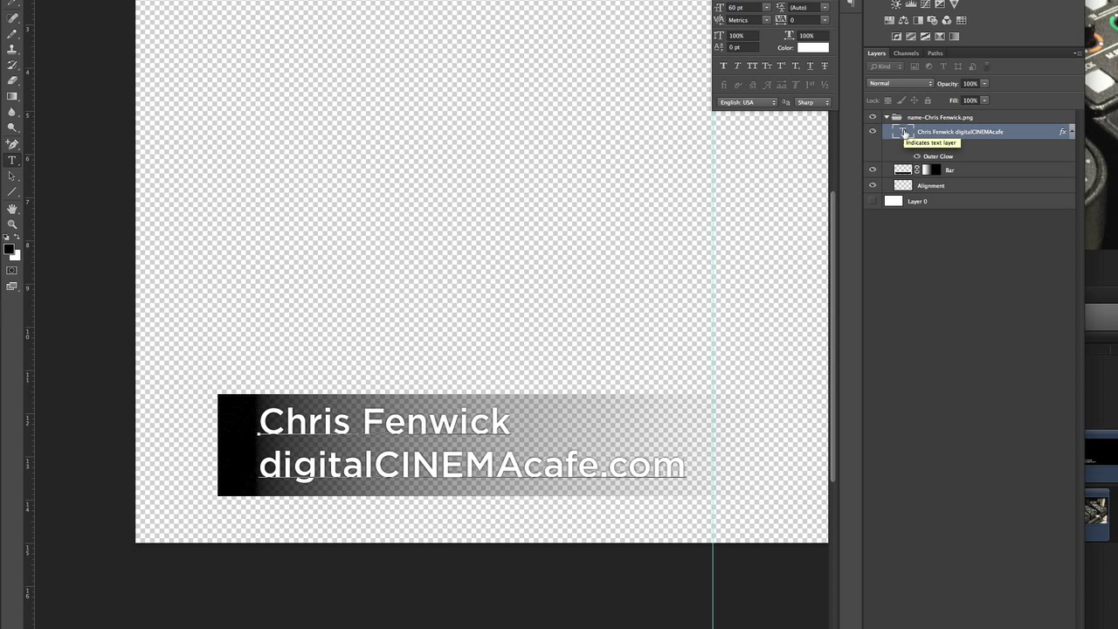
click(904, 131)
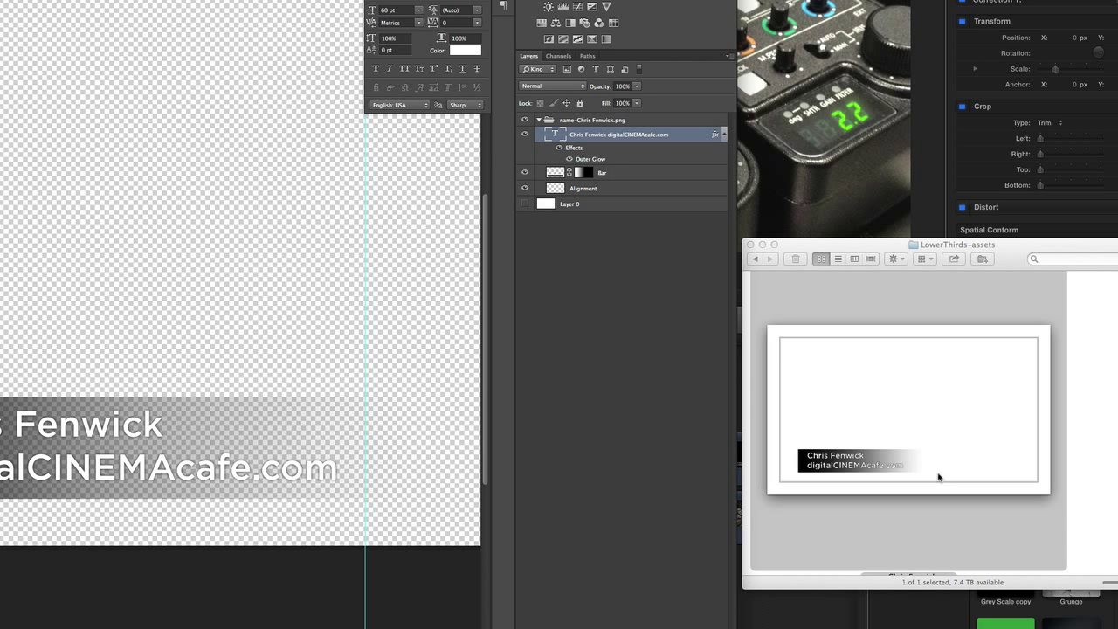
key(super+Tab)
key(super+Tab)
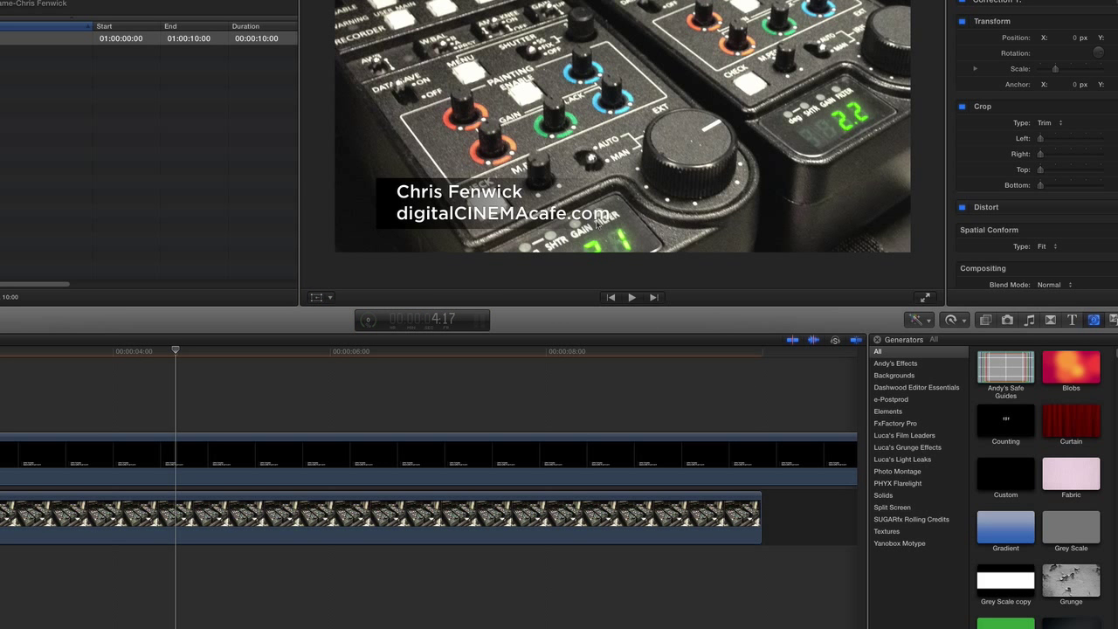
Remove the .com ending so the site line reads digitalCINEMAcafe again
key(super+Tab)
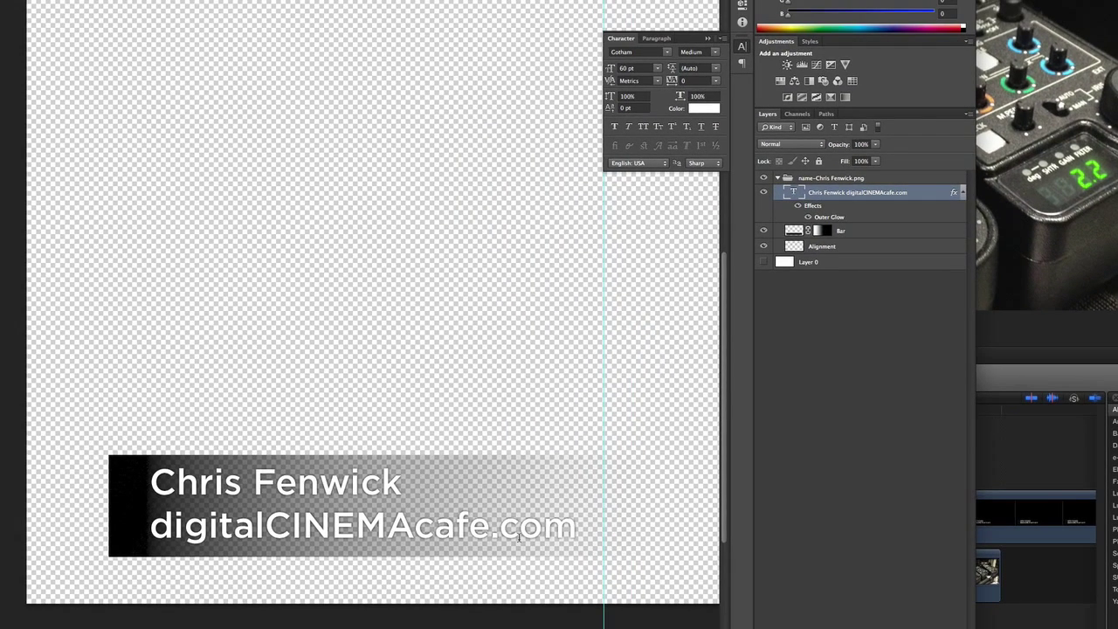
double_click(296, 476)
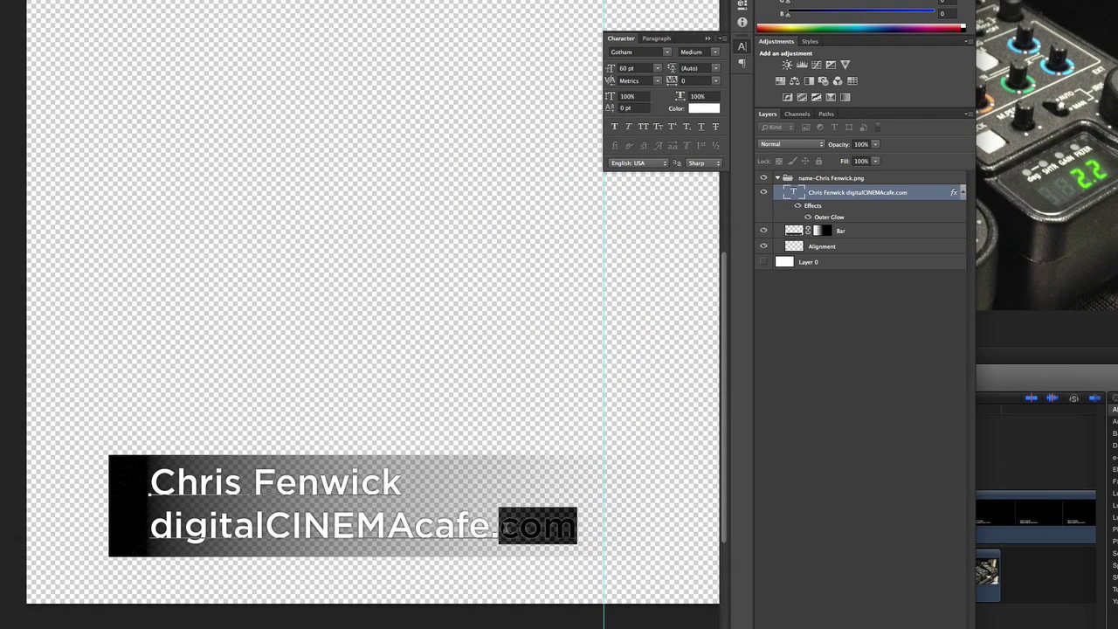
key(BackSpace)
key(super+Return)
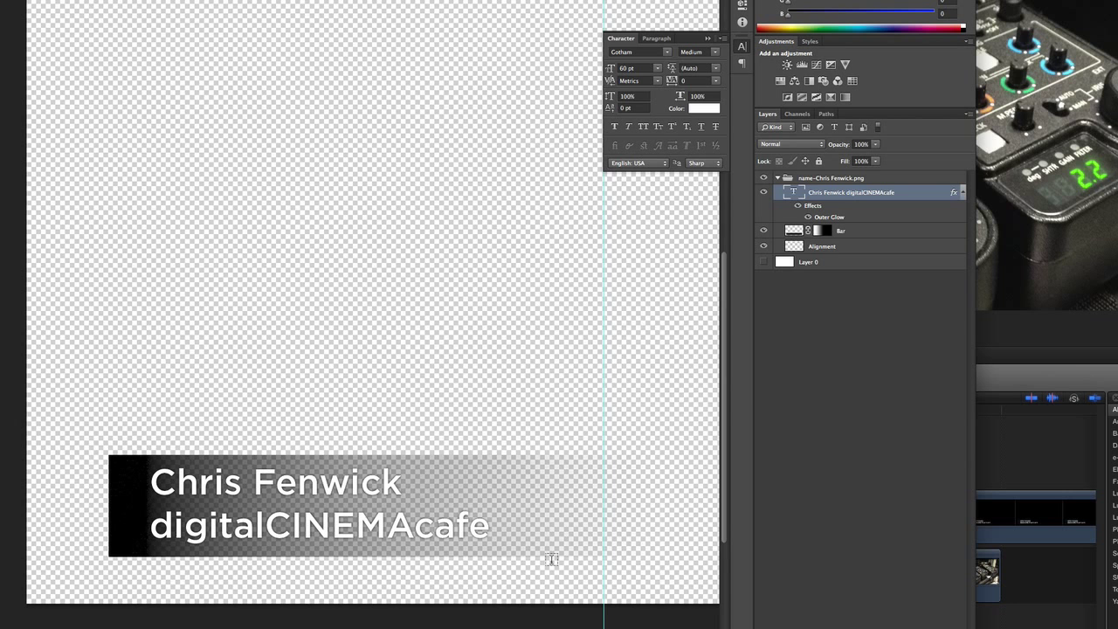
Check the updated lower third in Final Cut Pro's viewer, then return to Photoshop
key(super+Tab)
key(Tab)
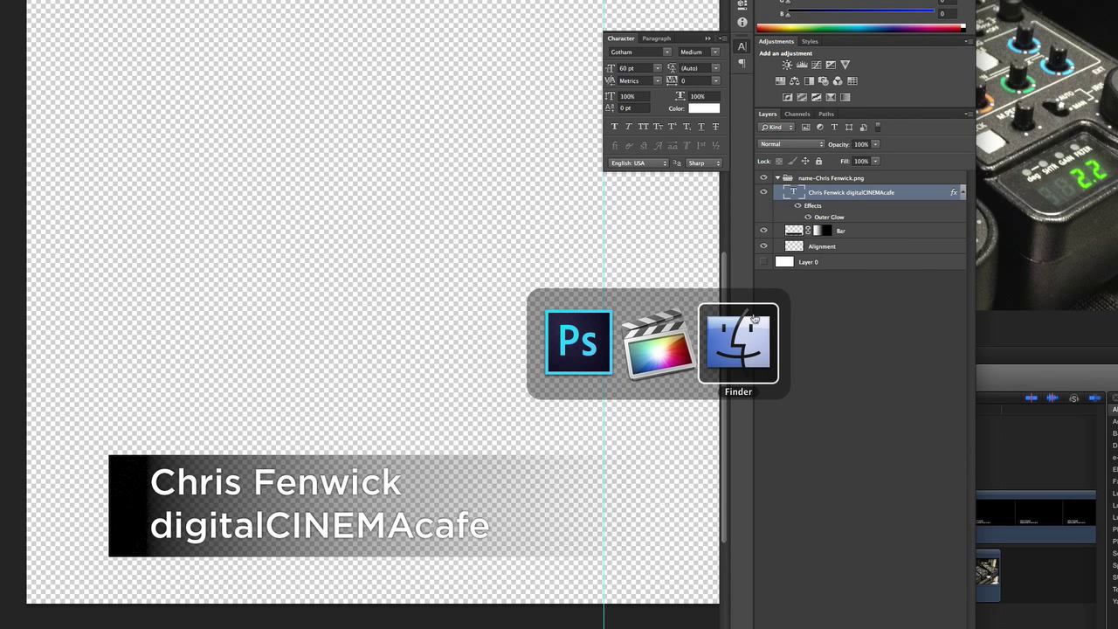
click(655, 349)
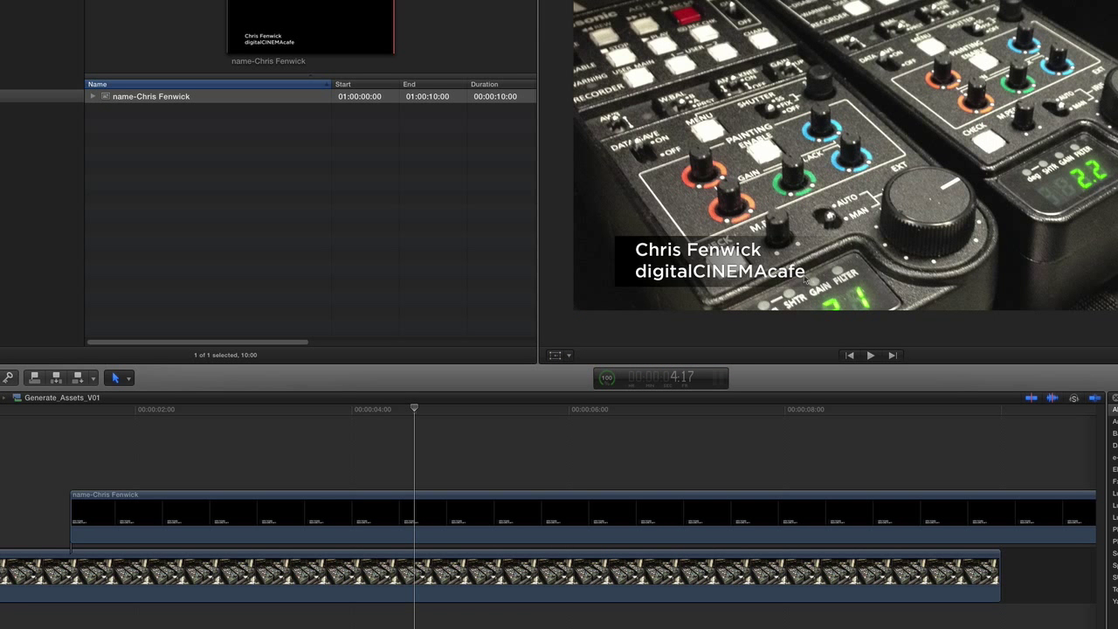
key(super+Tab)
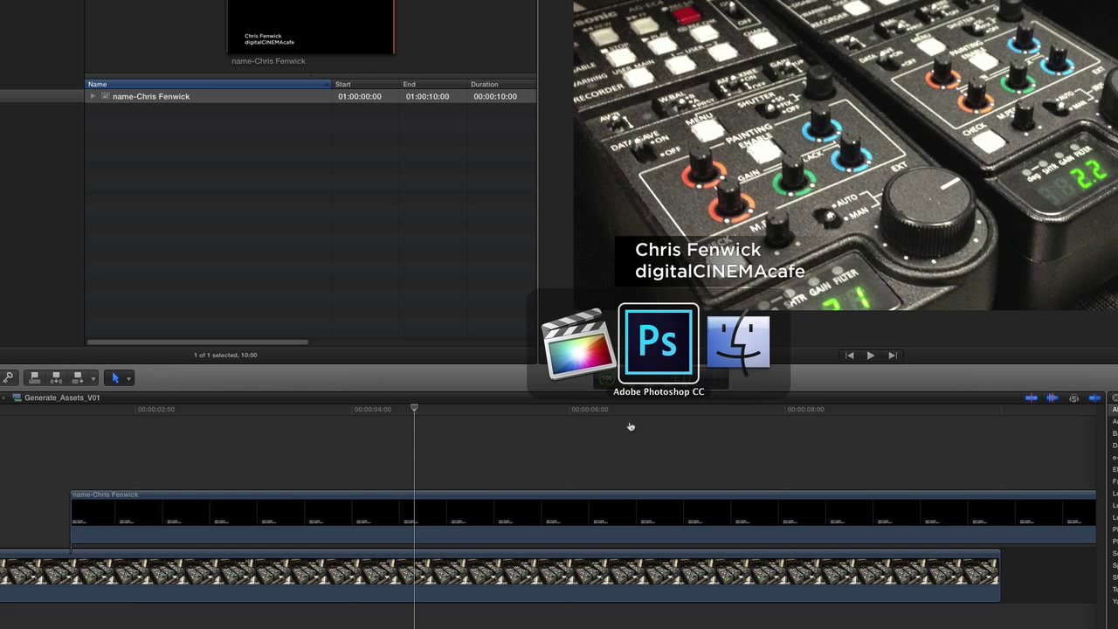
click(653, 367)
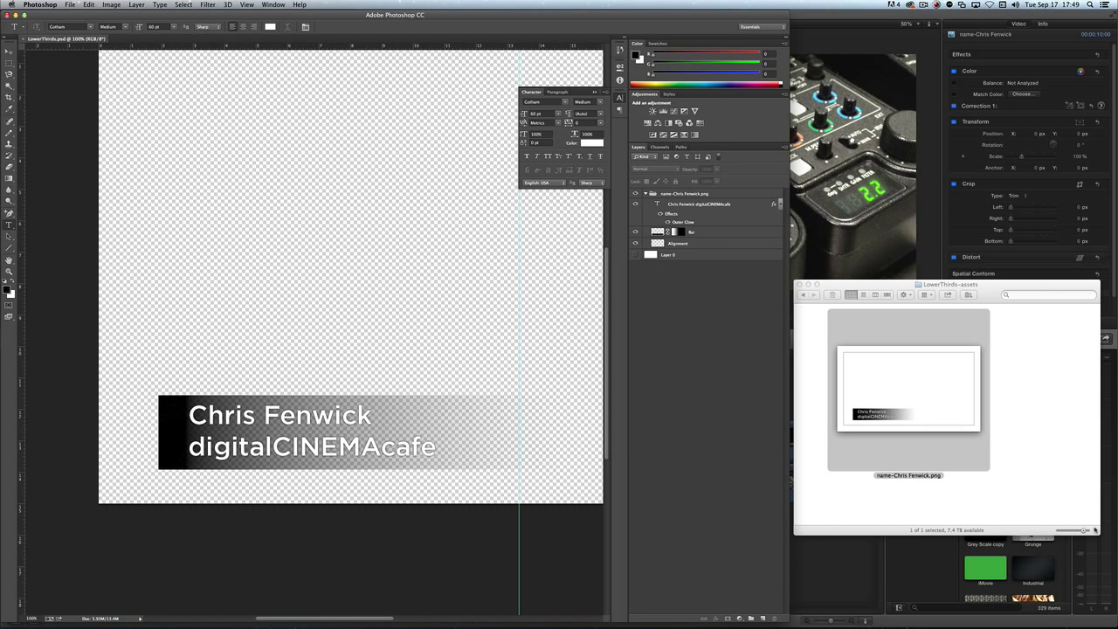
Duplicate the lower-third layer group in the Layers panel
drag(1083, 530, 1060, 526)
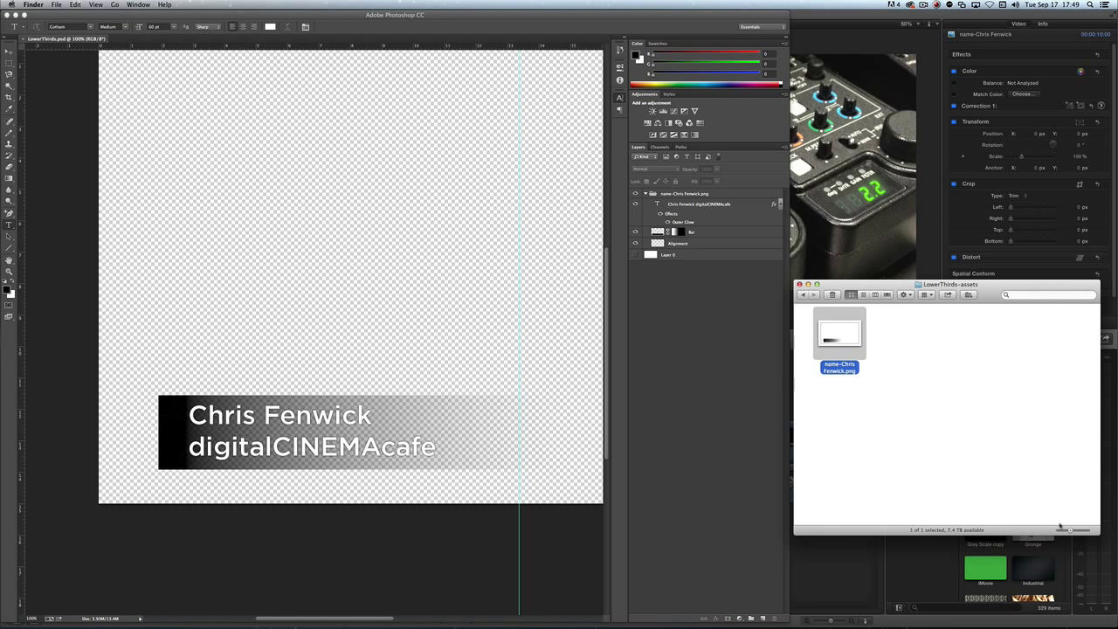
click(718, 302)
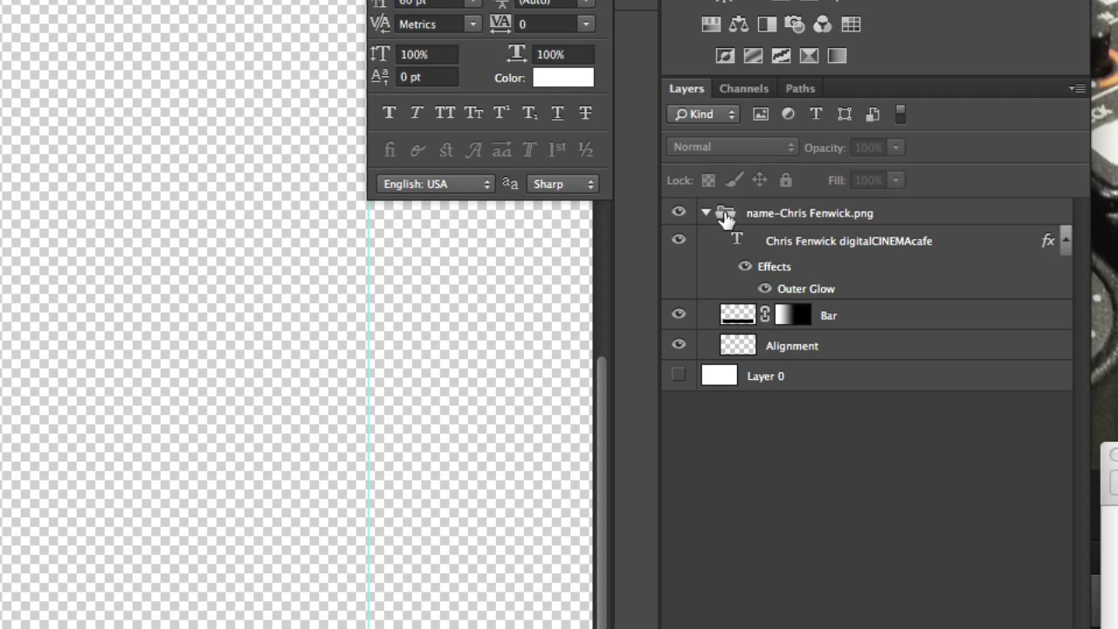
click(653, 195)
drag(652, 195, 686, 263)
drag(819, 410, 902, 596)
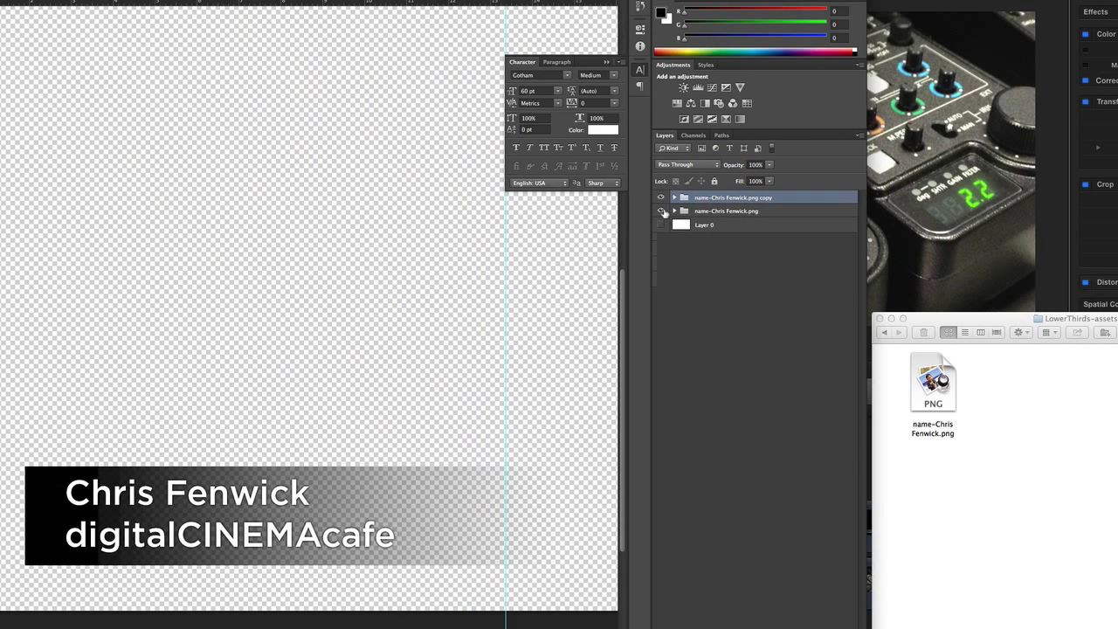
Hide the original group and rename the copy with the second presenter's name after 'name-'
click(661, 211)
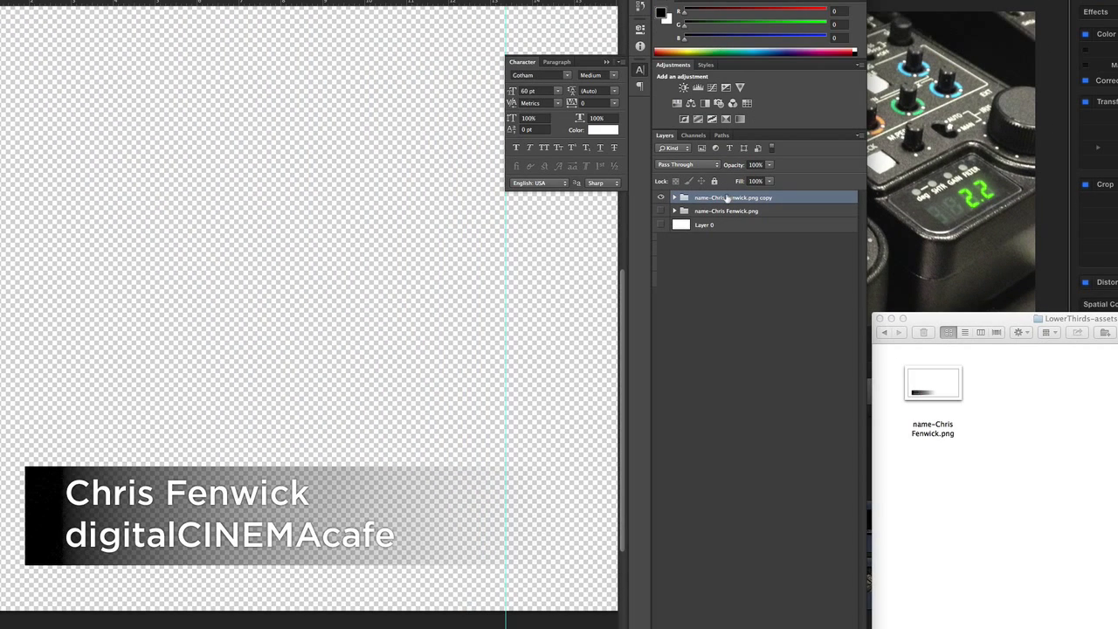
double_click(724, 198)
drag(715, 198, 782, 236)
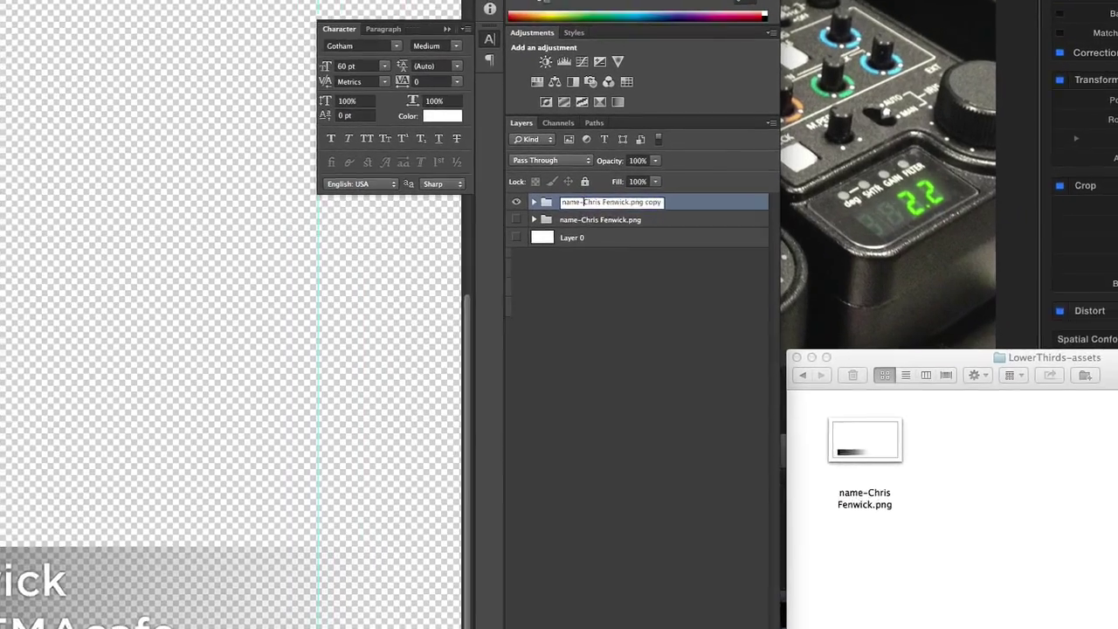
text(Alex)
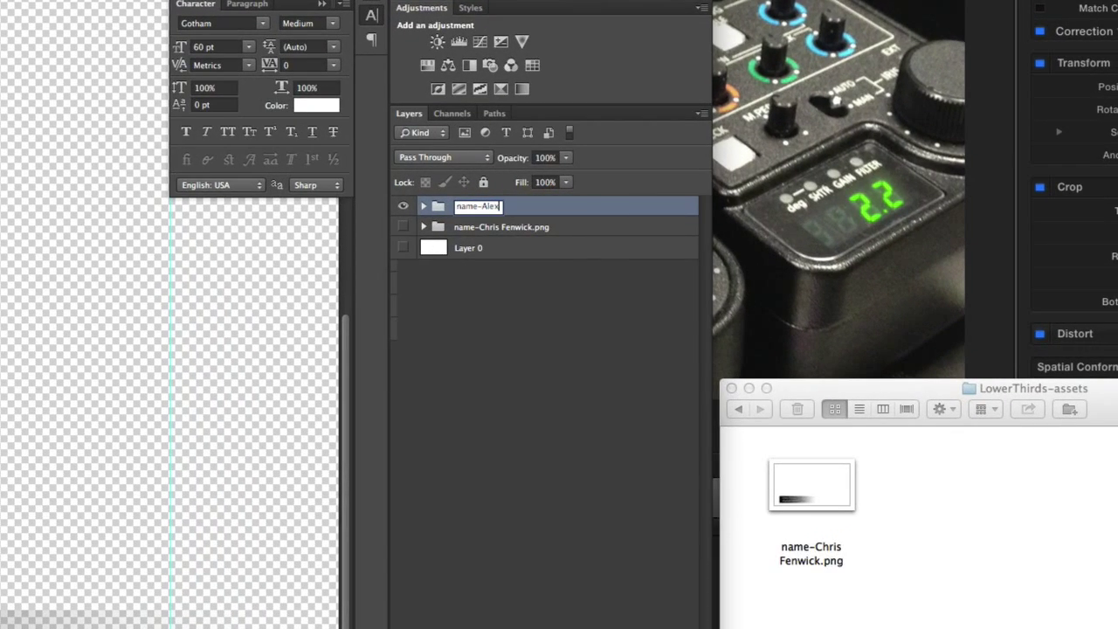
key(Return)
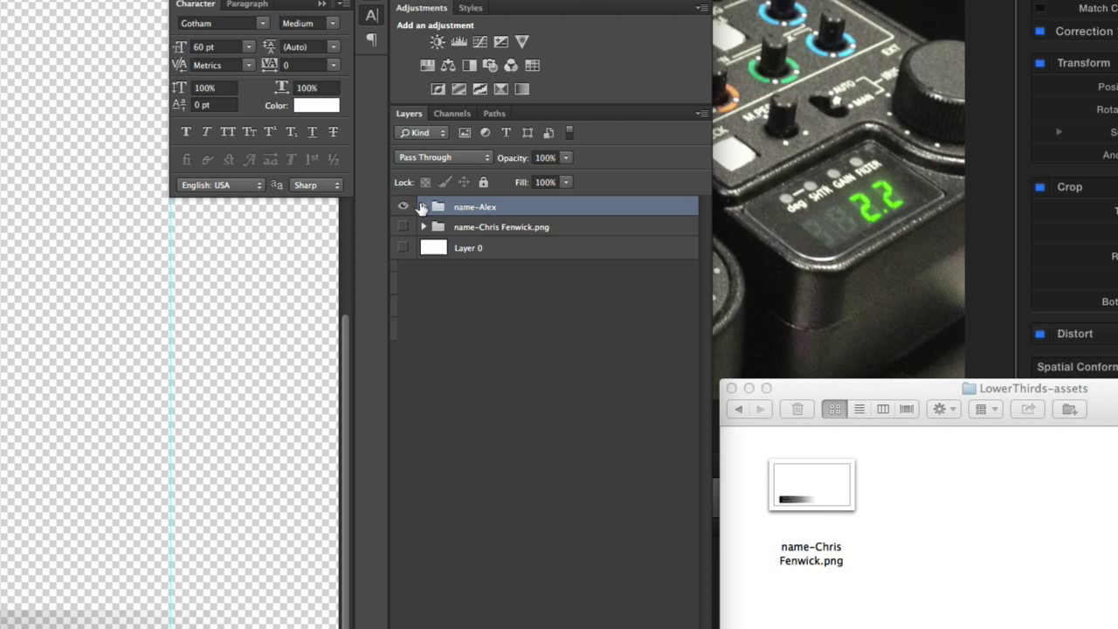
click(424, 206)
Replace the copied title's first line with the second presenter's full name
double_click(446, 228)
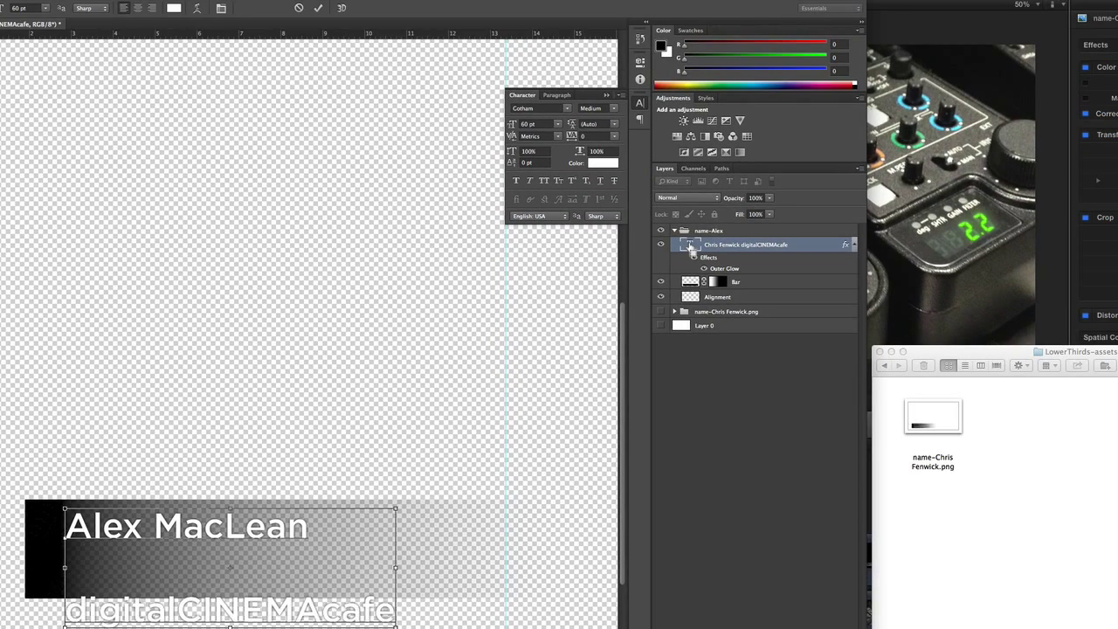
click(689, 248)
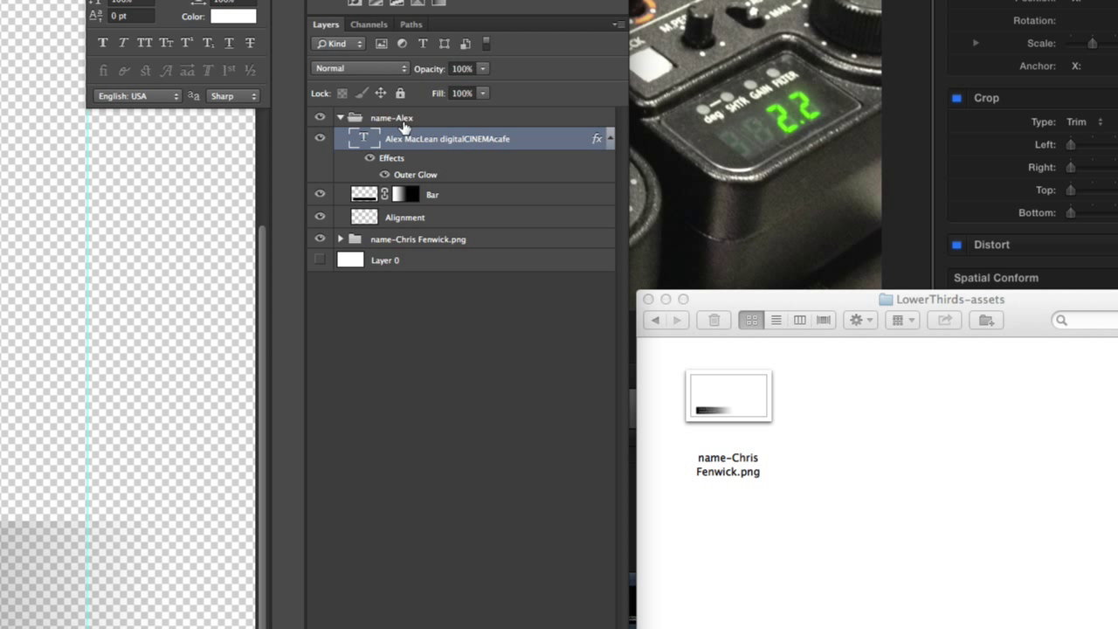
Append .png to the new group's name and bring the exported PNG into Final Cut Pro
click(340, 117)
click(441, 259)
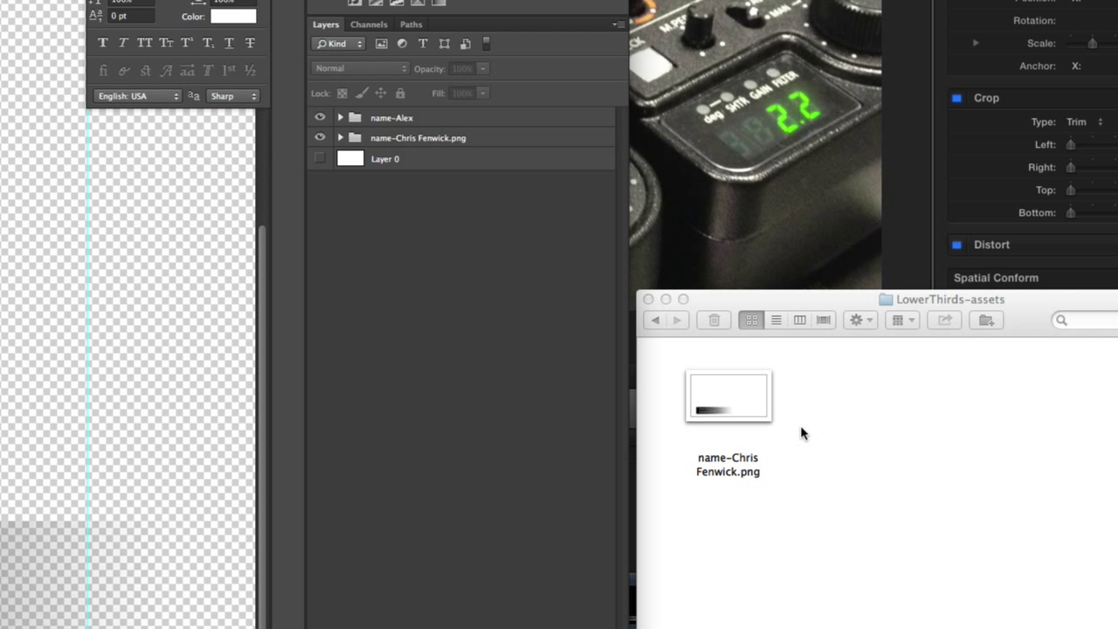
double_click(395, 117)
key(Right)
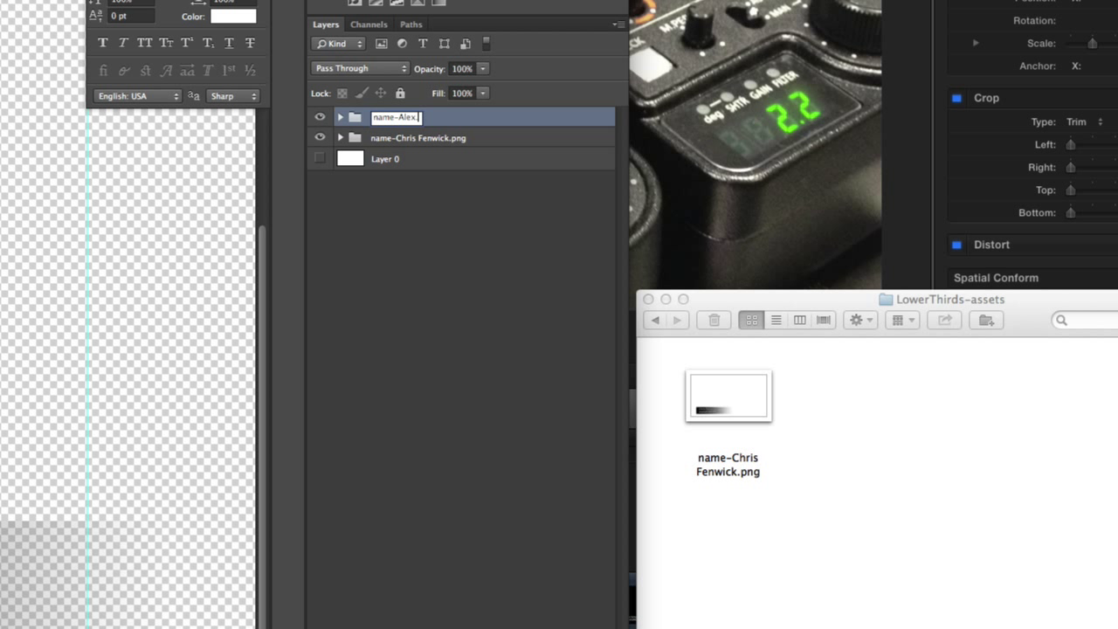
text(.png)
key(Return)
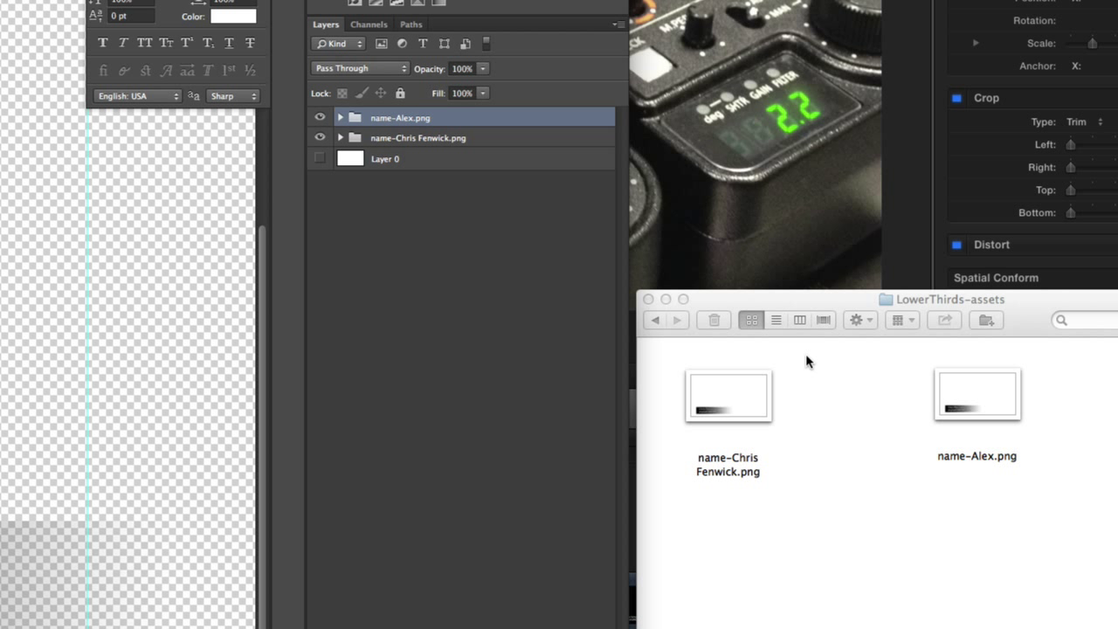
drag(965, 413, 106, 266)
Swap the old title clip in the timeline for the new name clip above the footage
key(super+Tab)
key(super+Tab)
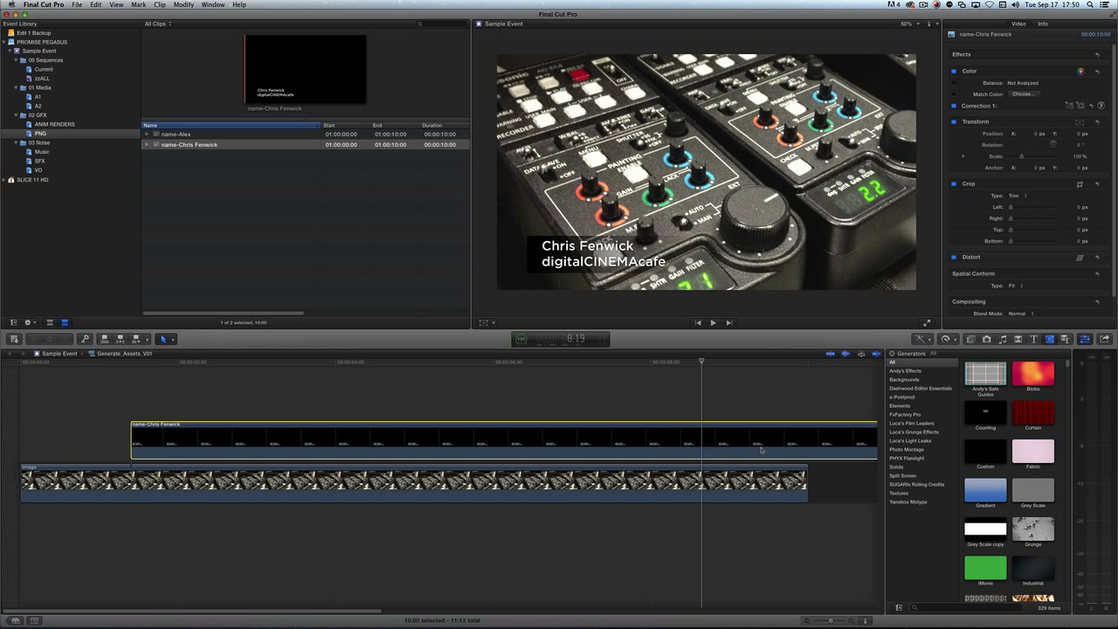
key(Delete)
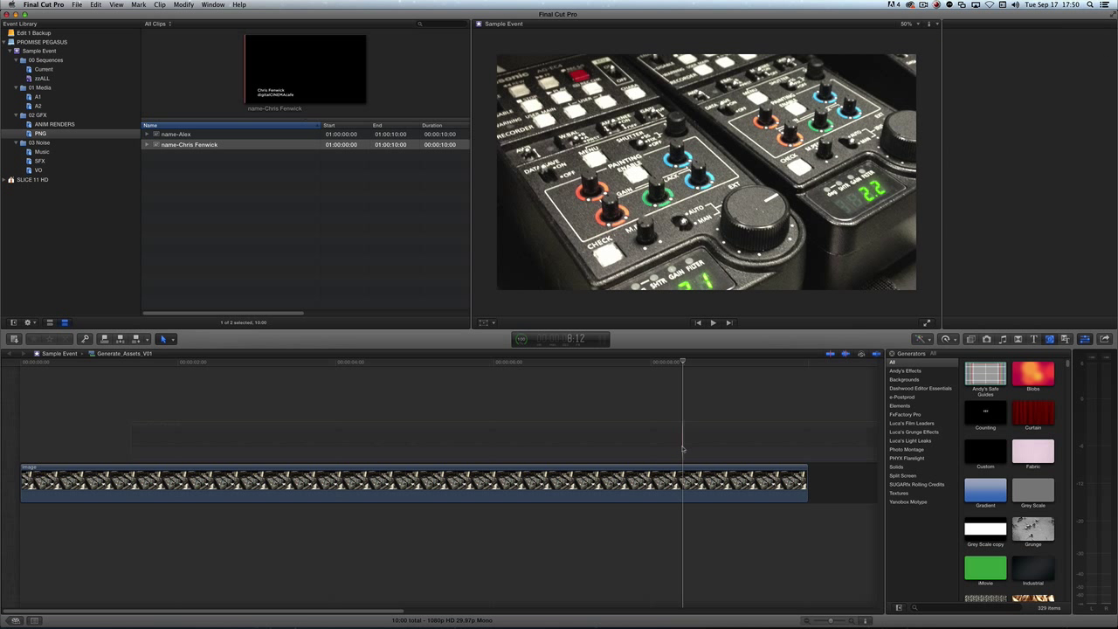
drag(154, 136, 308, 428)
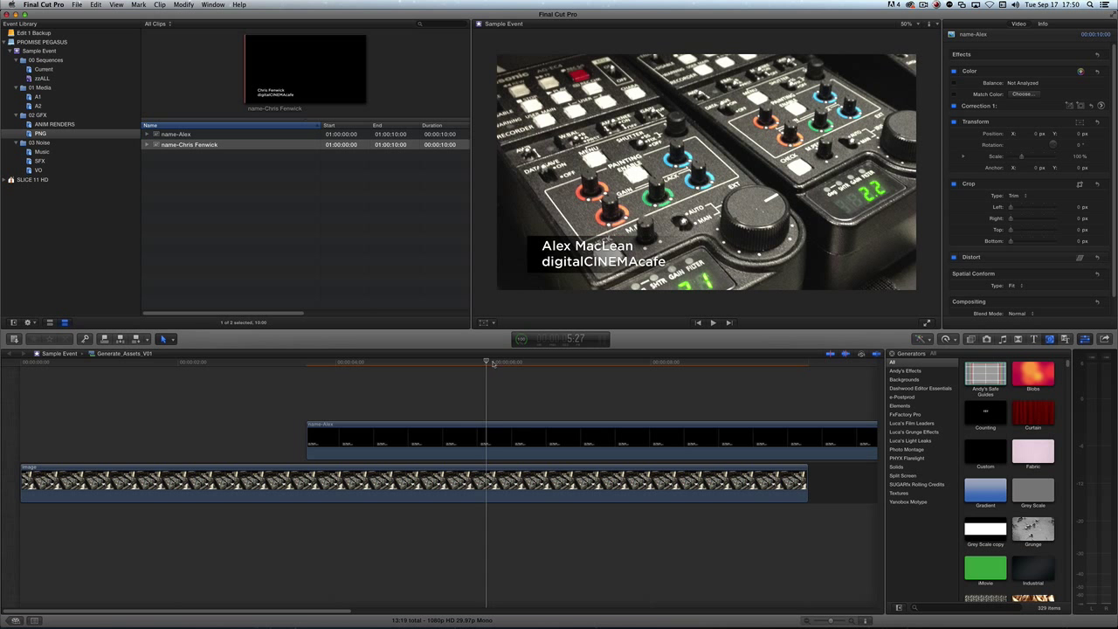
click(536, 362)
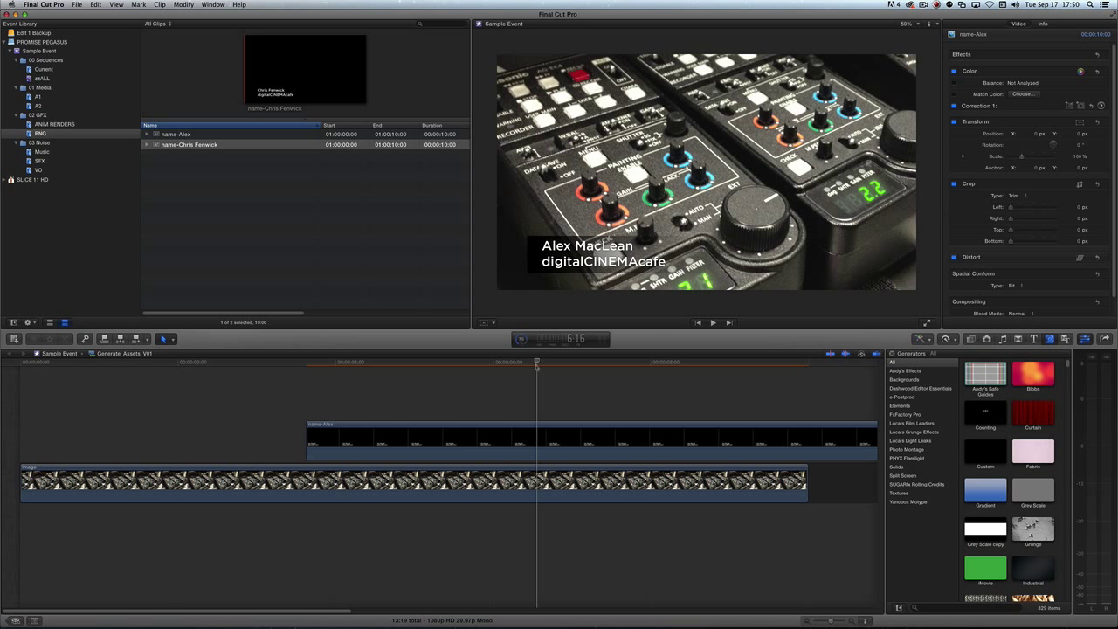
Add .com to the new lower third's site line so it reads digitalCINEMAcafe.com
key(super+Tab)
key(Tab)
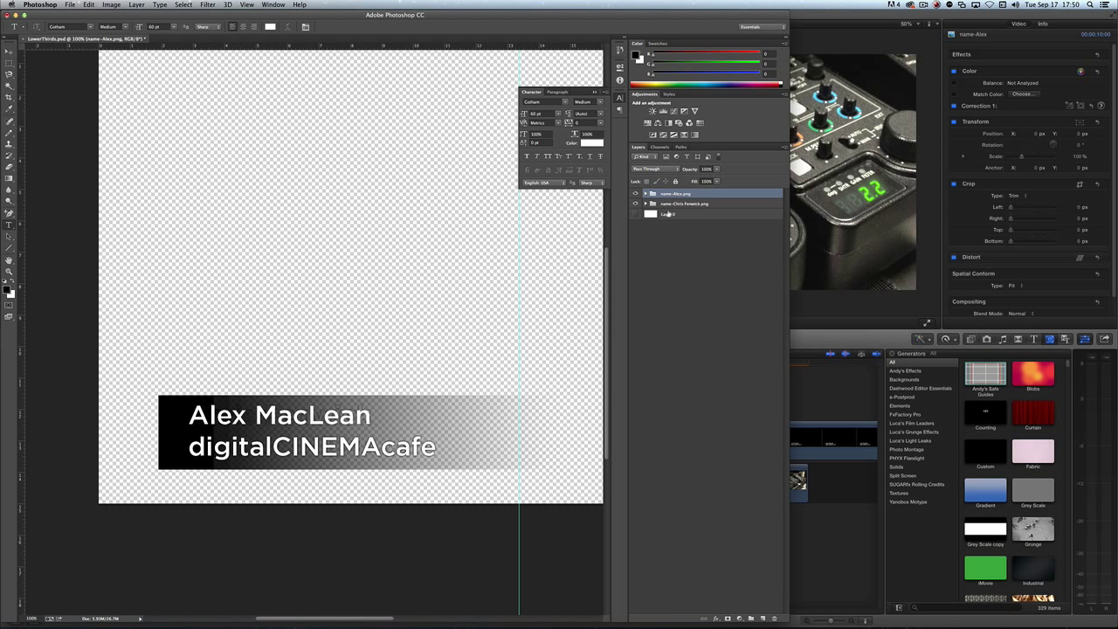
click(645, 194)
double_click(659, 204)
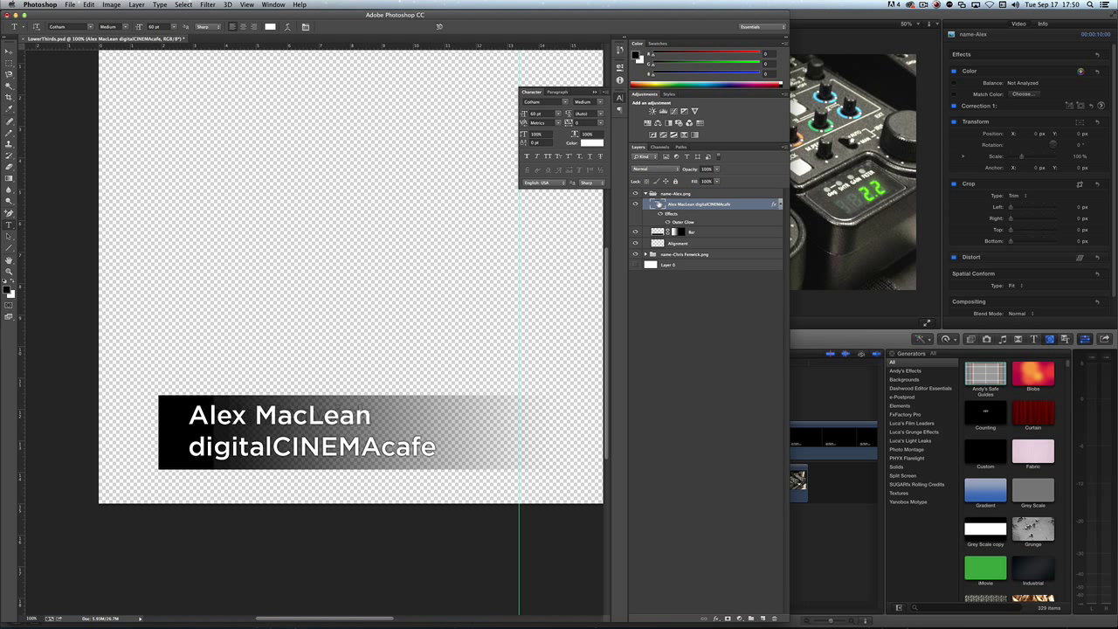
key(super+h)
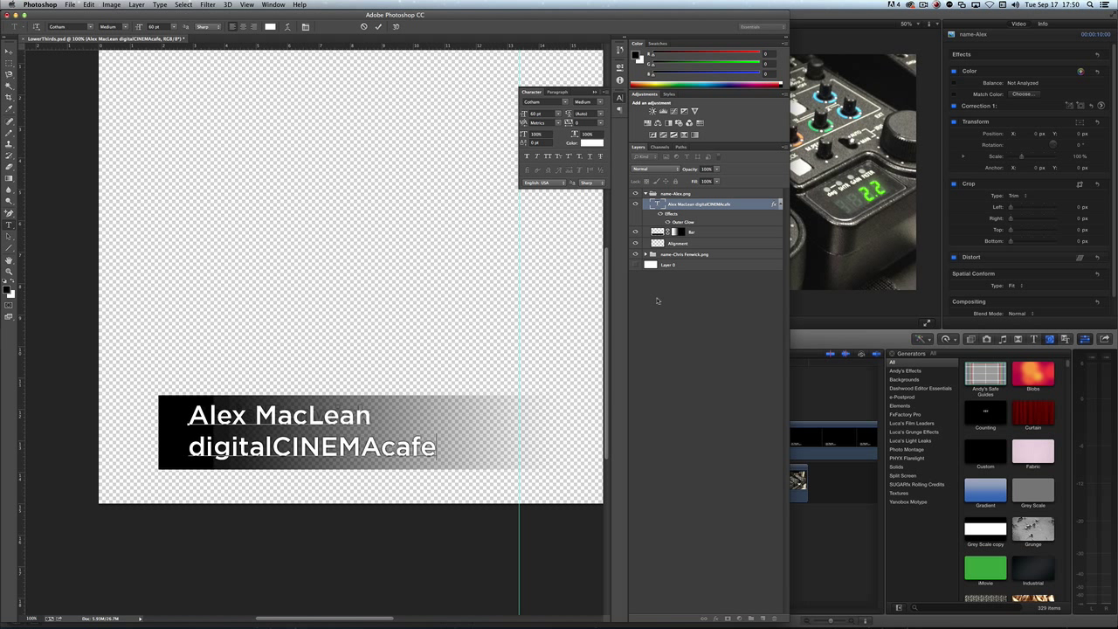
text(.com)
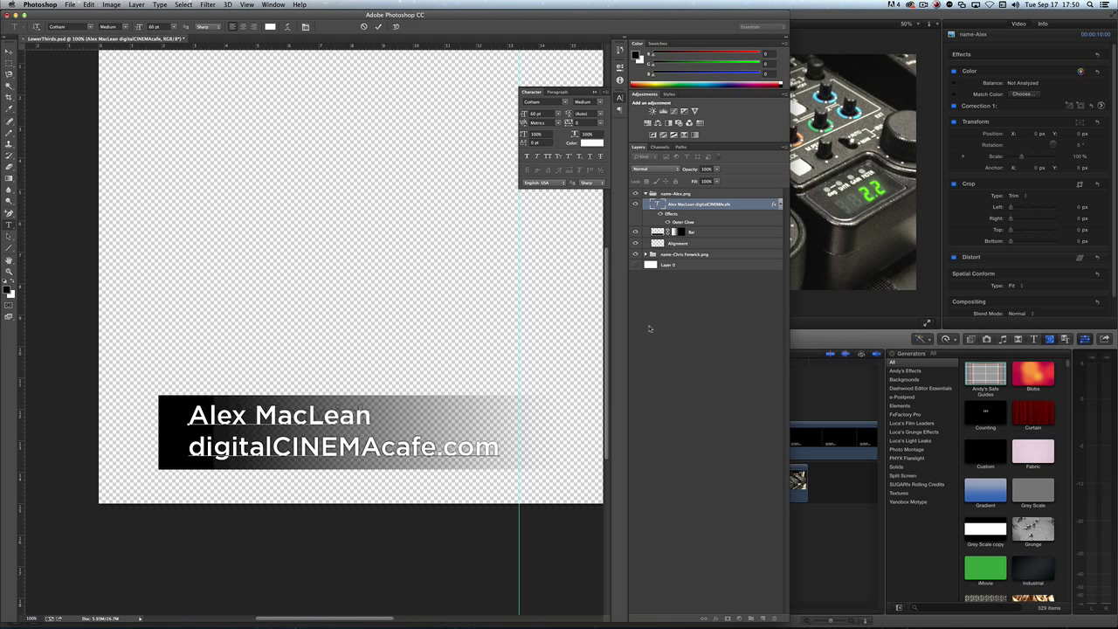
key(super+Return)
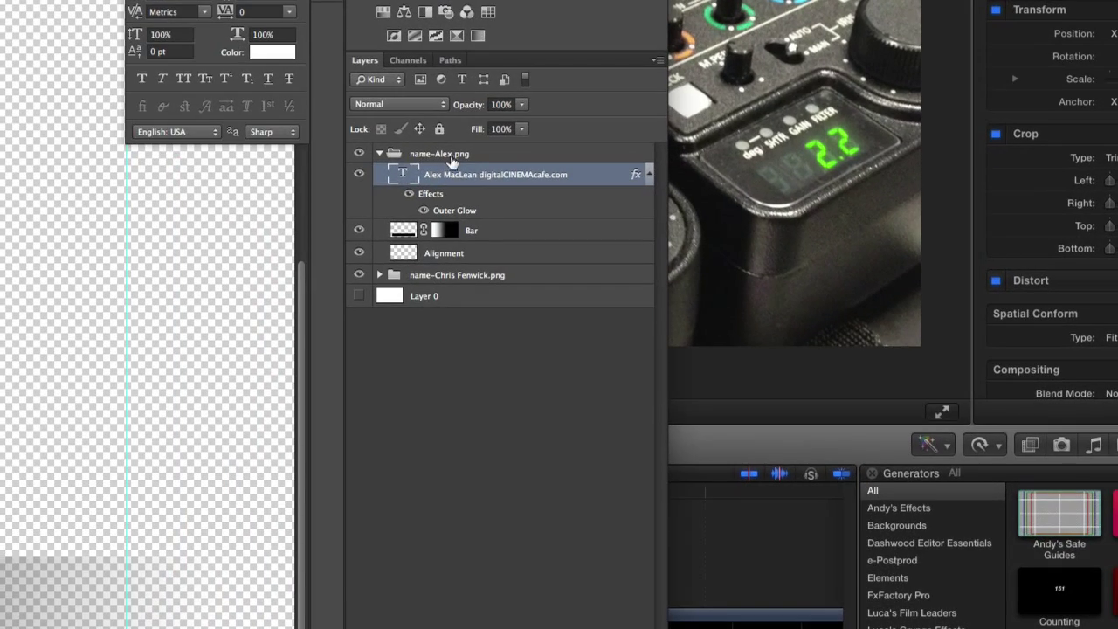
key(super+Tab)
key(super+Tab)
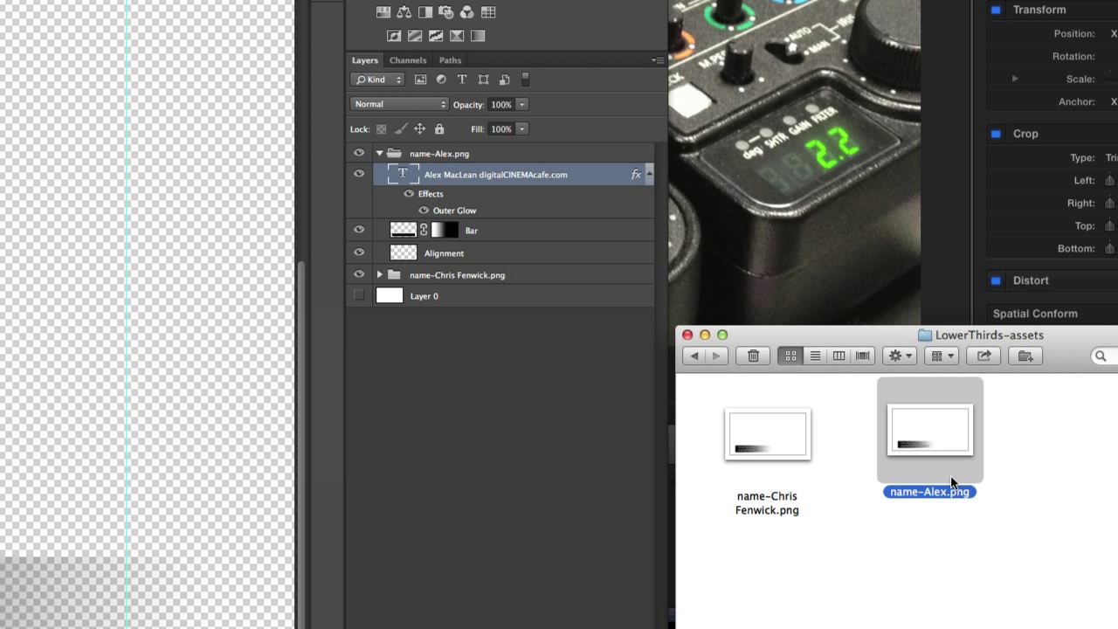
key(super+Tab)
key(super+Tab)
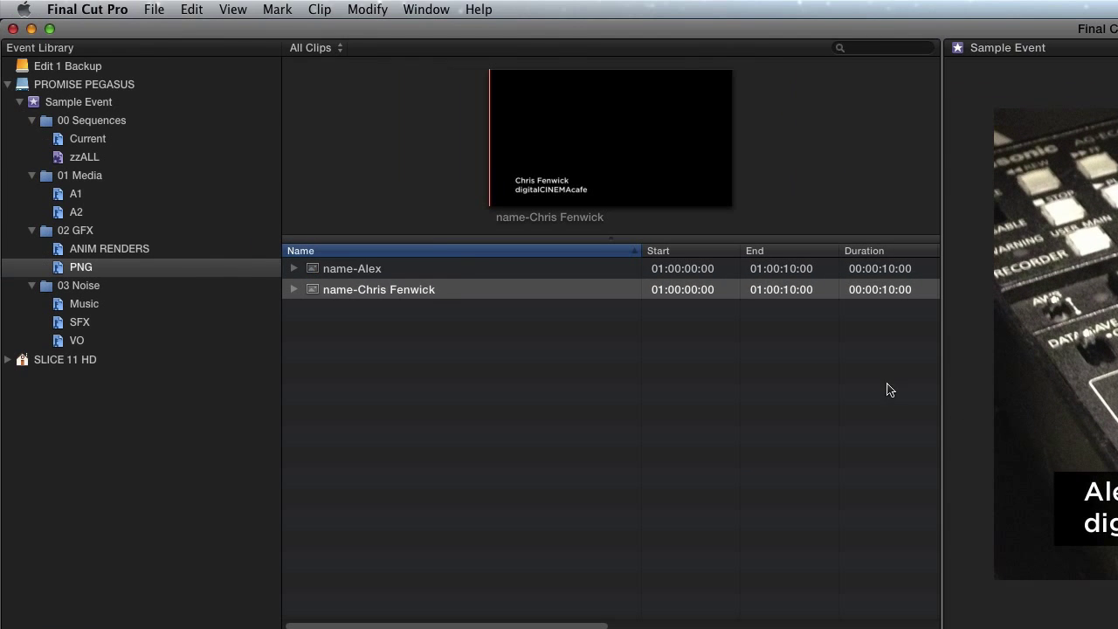
Preview the new name clip to confirm its second line shows digitalCINEMAcafe.com
click(354, 270)
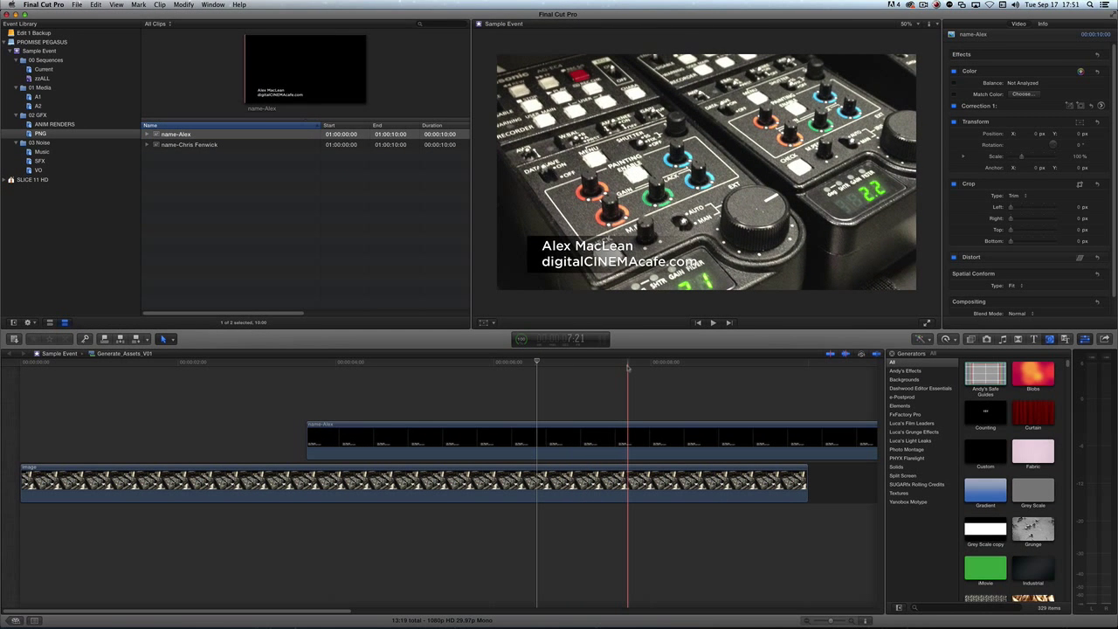
key(super+Tab)
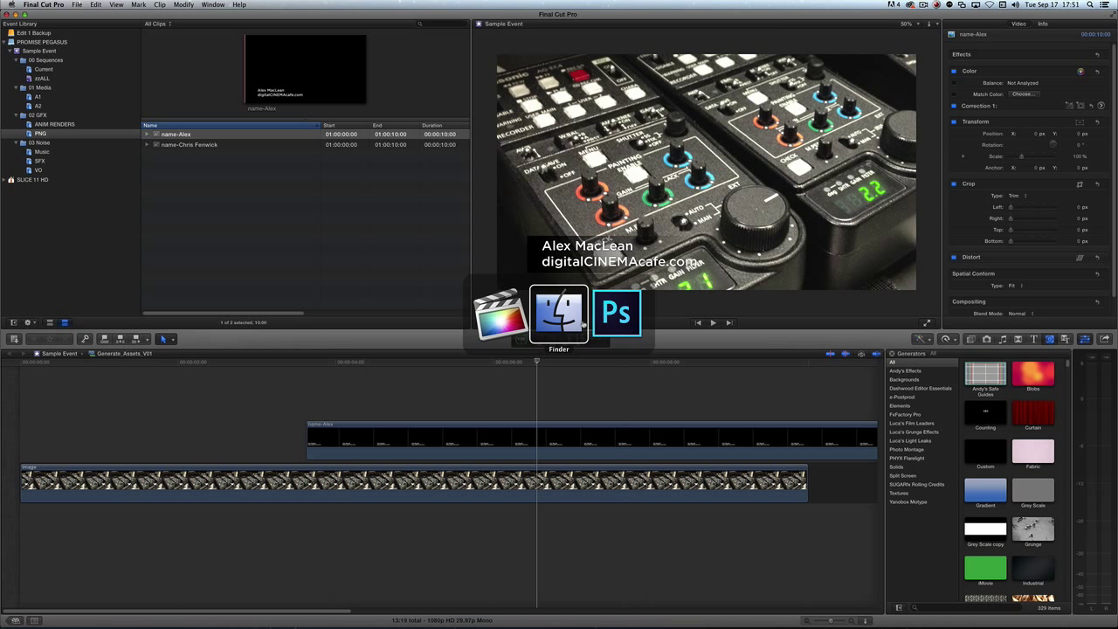
Turn off the original title group's visibility in the Layers panel
click(614, 320)
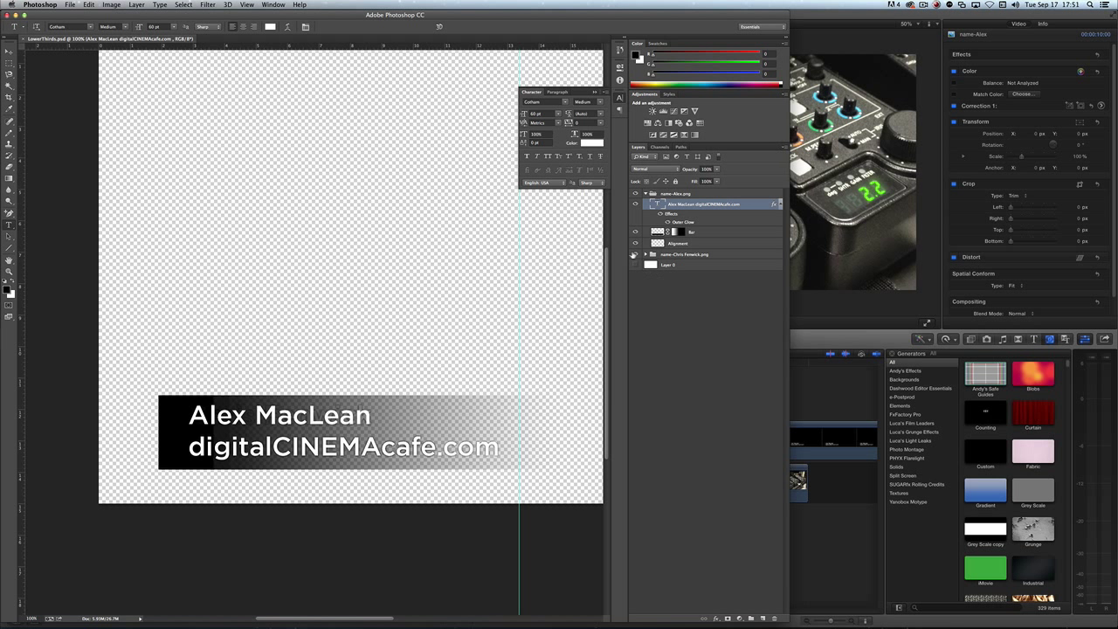
click(634, 254)
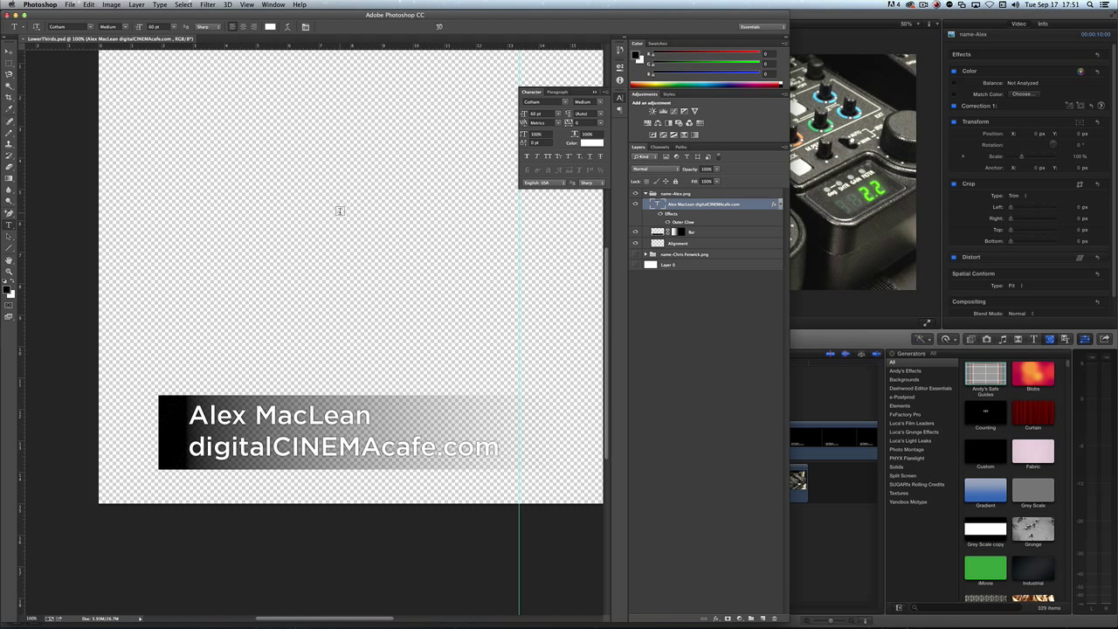